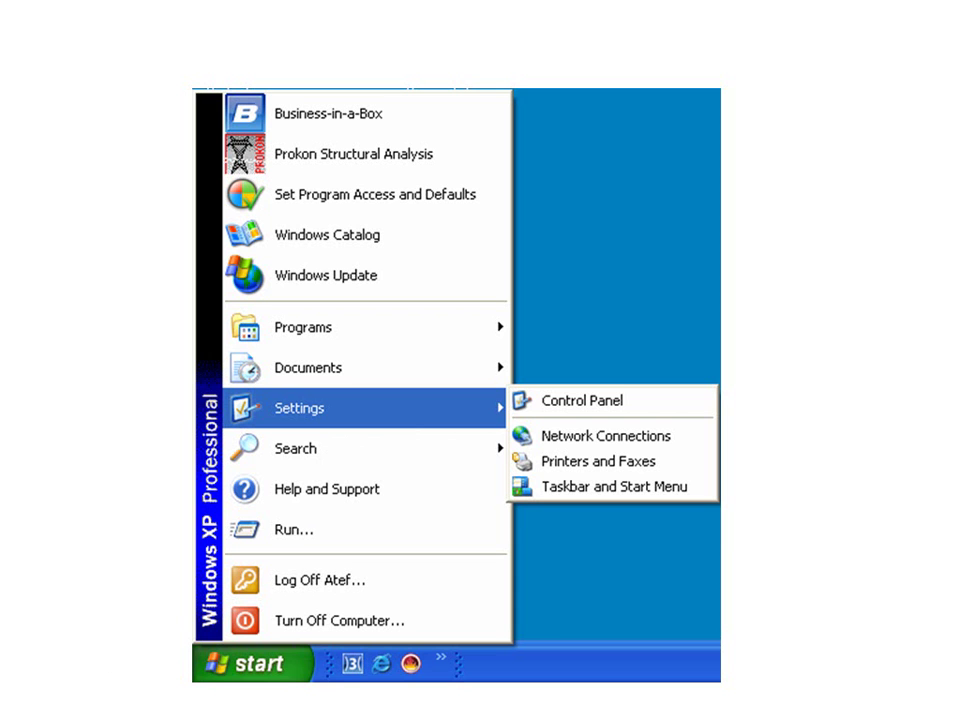
# Switch from the slide show to the Desktop folder window and open Control Panel.
pyautogui.hotkey('alt', 'Tab')
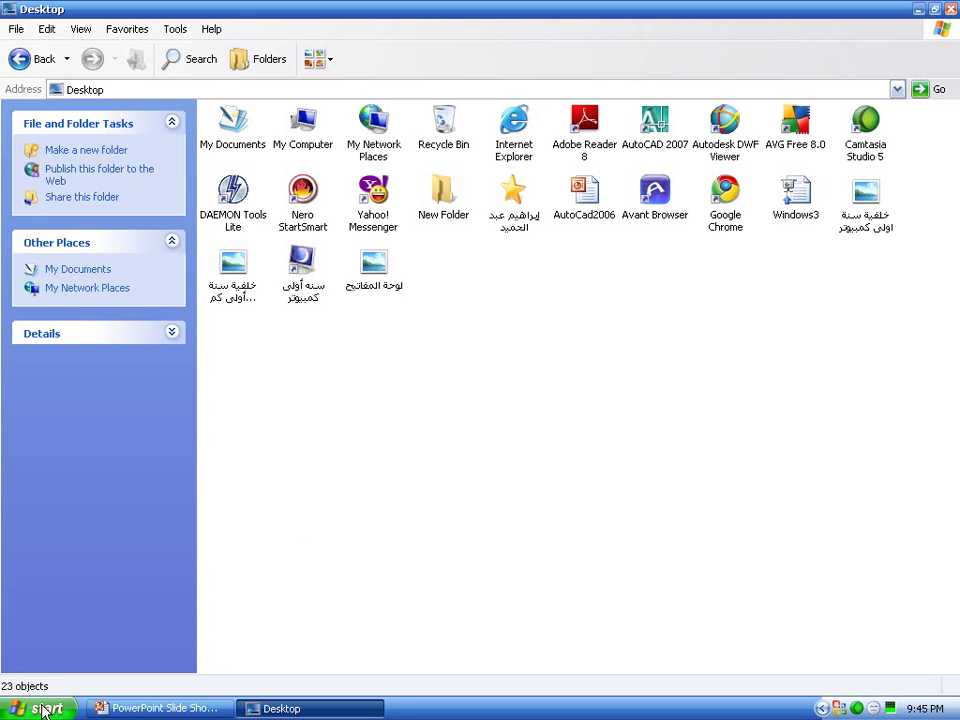
pyautogui.click(45, 711)
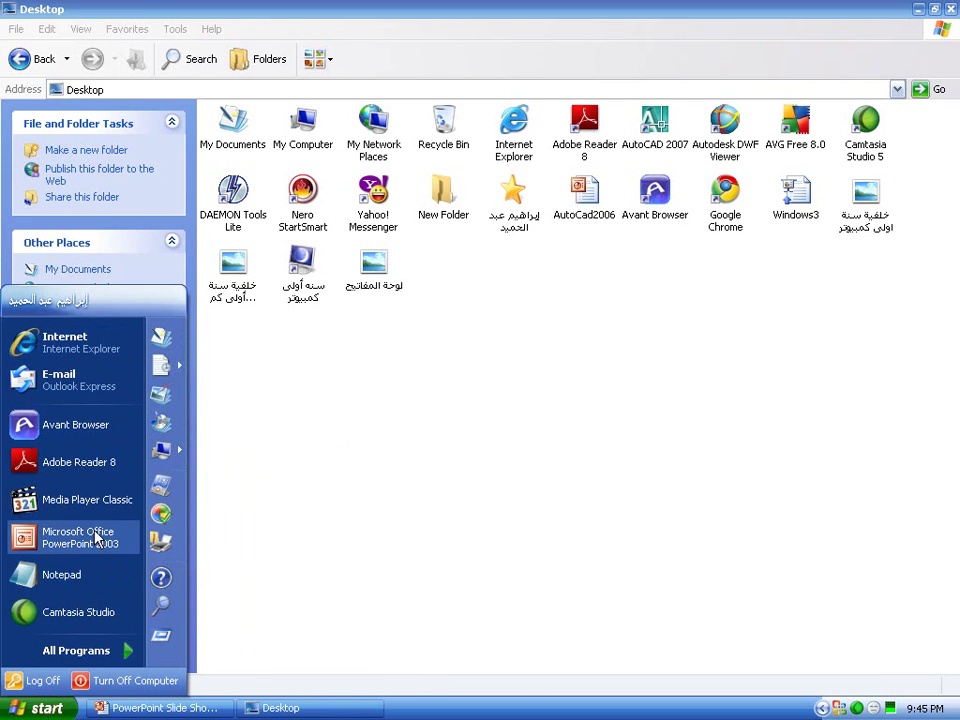
pyautogui.click(172, 497)
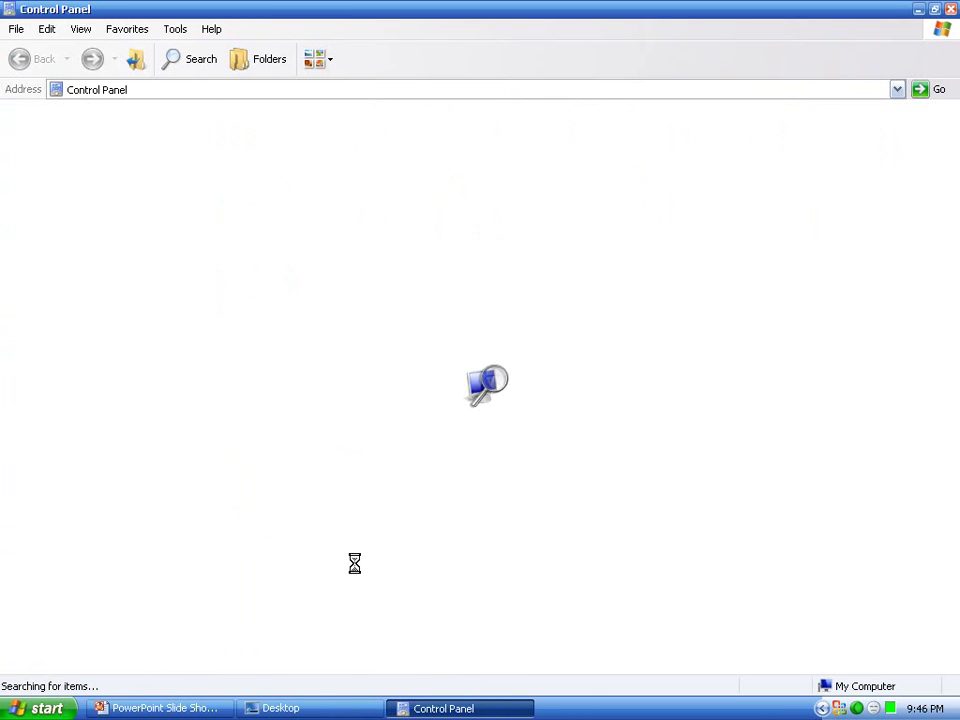
# Close the Desktop folder window, leaving Control Panel open.
pyautogui.click(320, 708)
pyautogui.rightClick(322, 710)
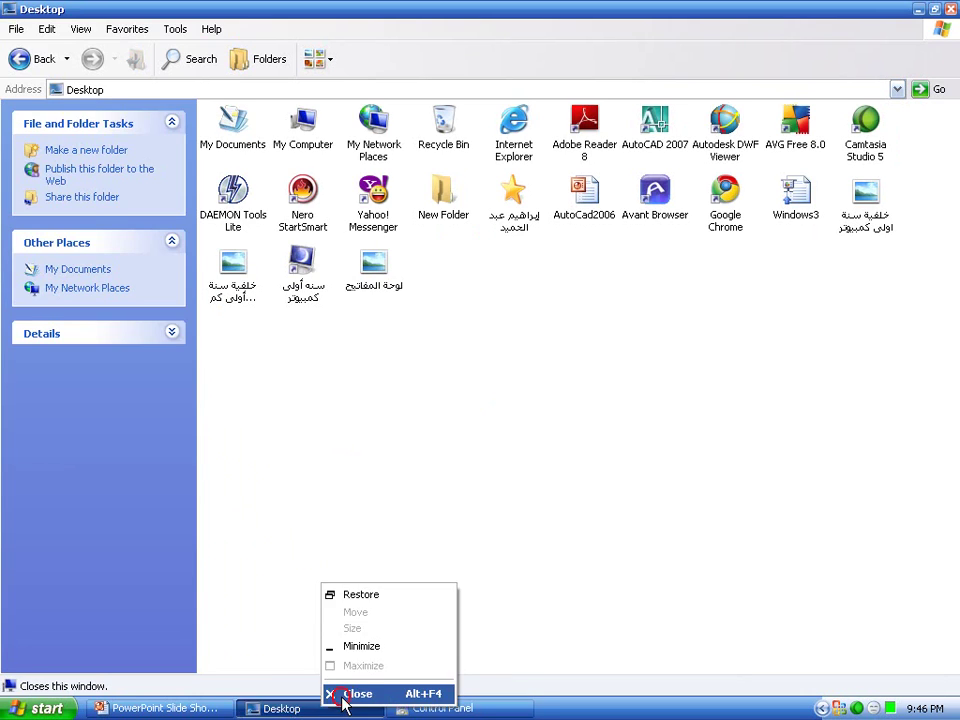
pyautogui.click(343, 690)
pyautogui.click(360, 530)
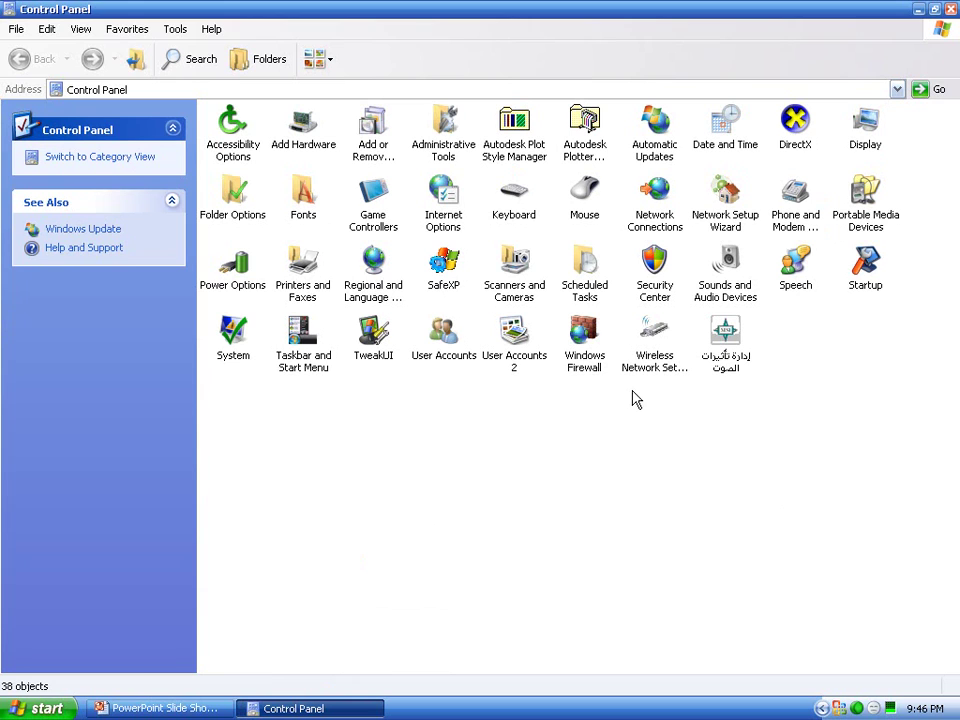
# Go through the Control Panel items from Accessibility Options to Automatic Updates one by one, reading their descriptions.
pyautogui.click(237, 149)
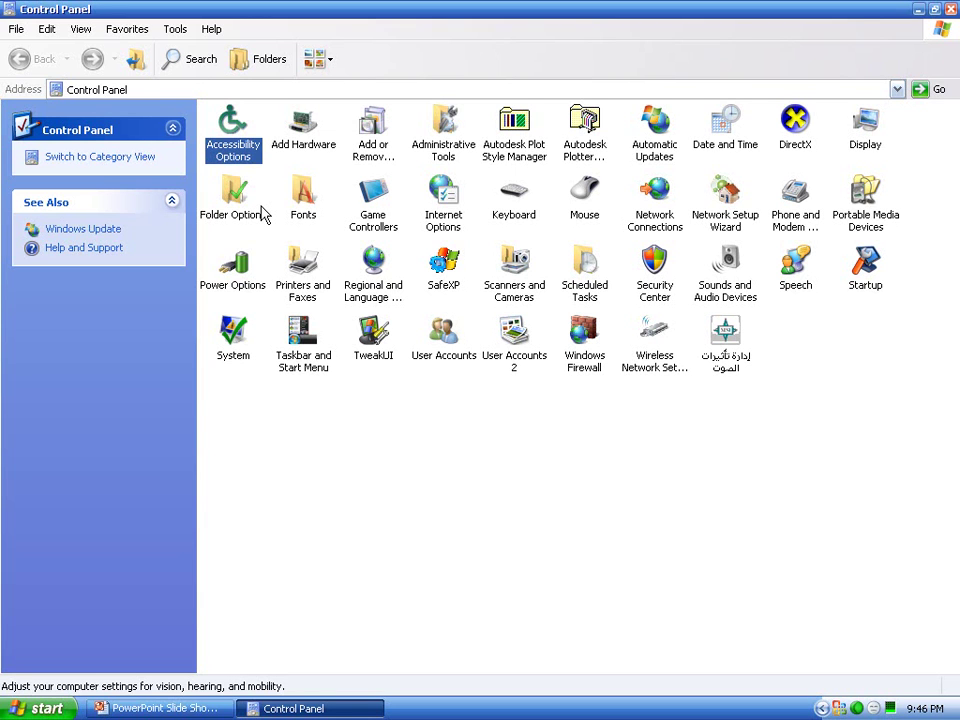
pyautogui.press('Right')
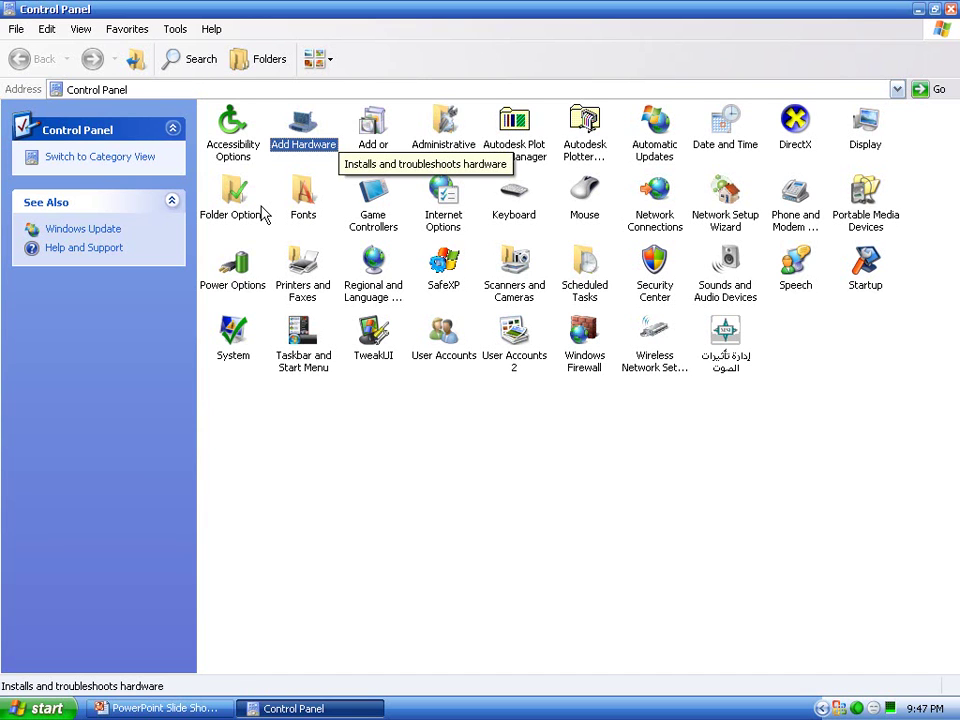
pyautogui.press('Right')
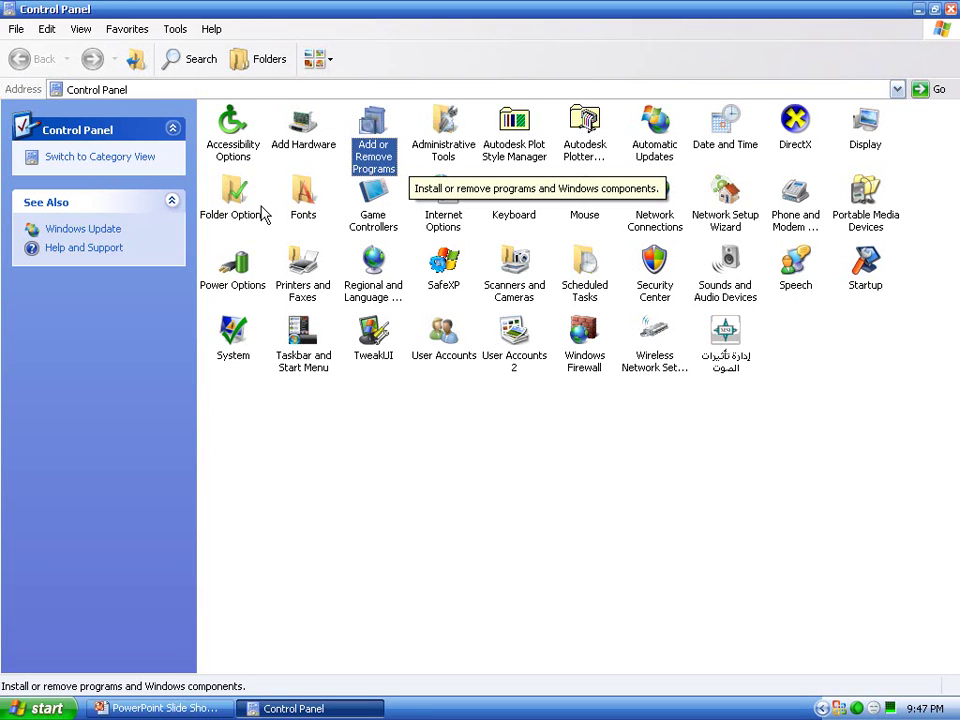
pyautogui.press('Right')
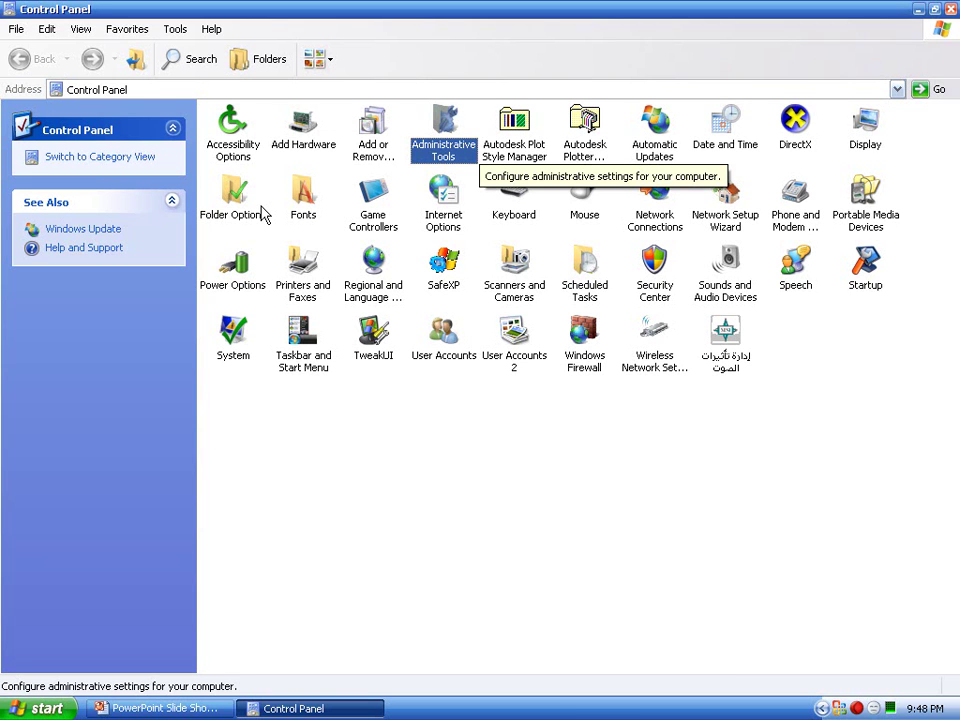
pyautogui.press('Right')
pyautogui.press('Right')
pyautogui.press('Right')
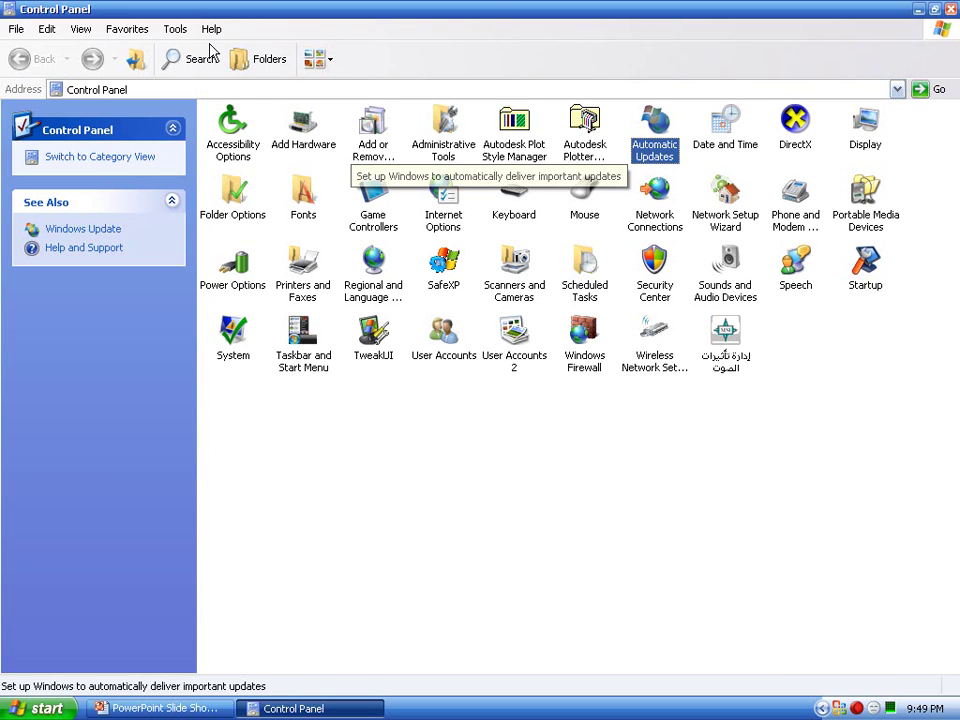
# Check the help command for verifying whether this copy of Windows is legal, and return to the Automatic Updates item.
pyautogui.click(210, 28)
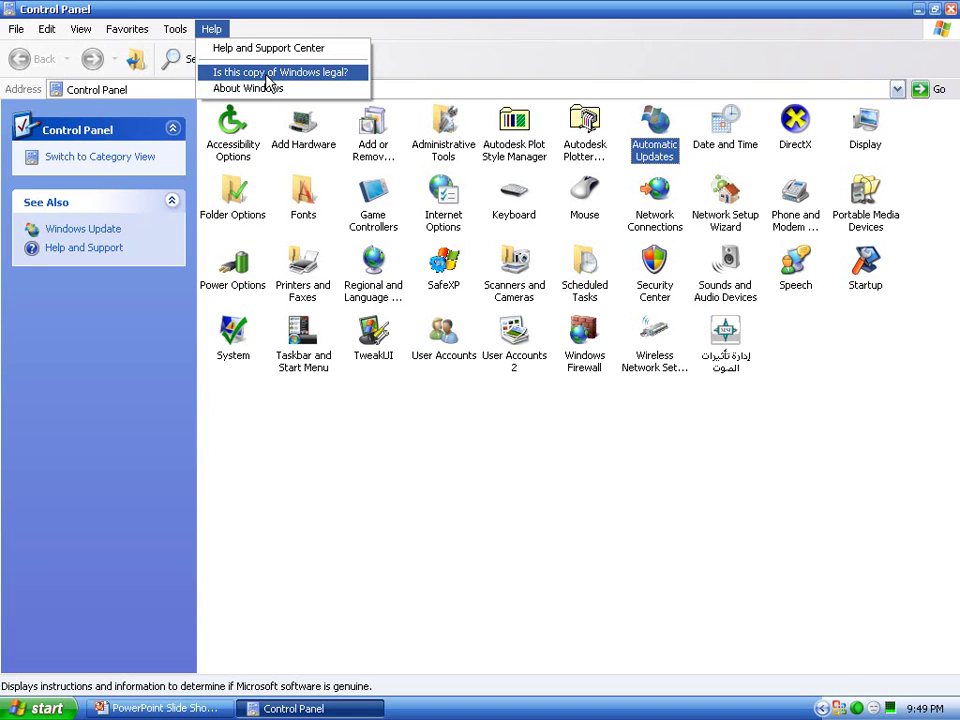
pyautogui.click(420, 527)
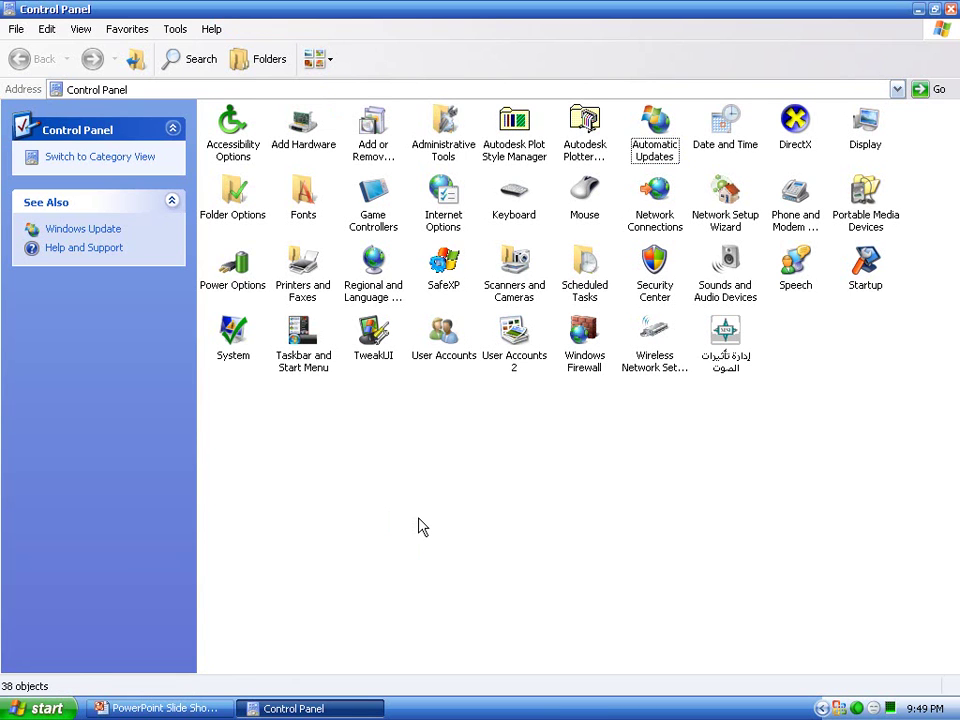
pyautogui.press('Right')
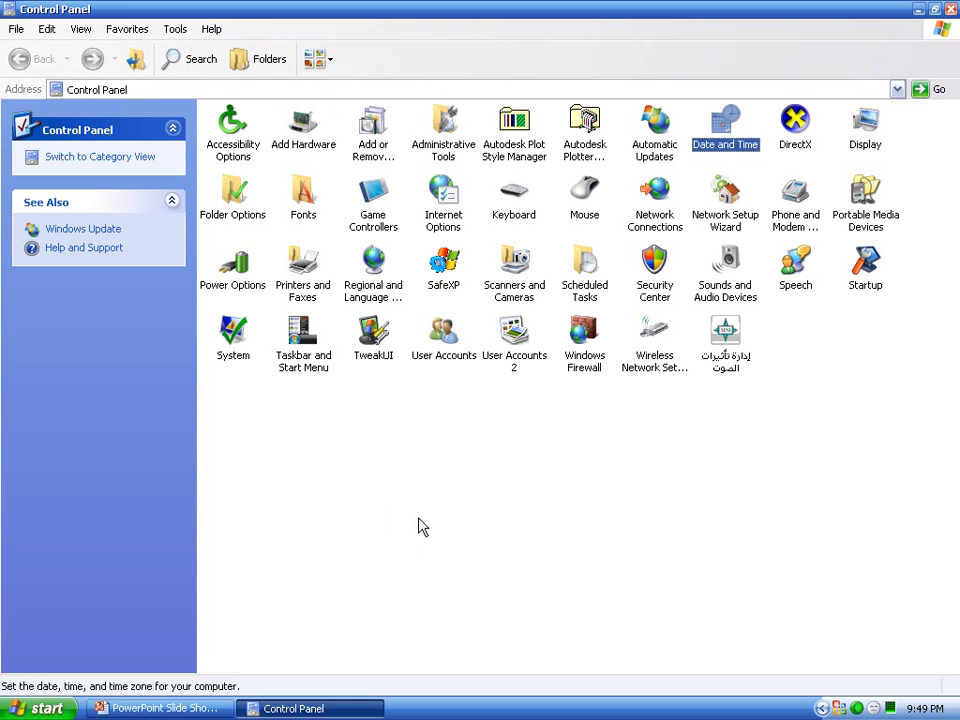
pyautogui.press('Left')
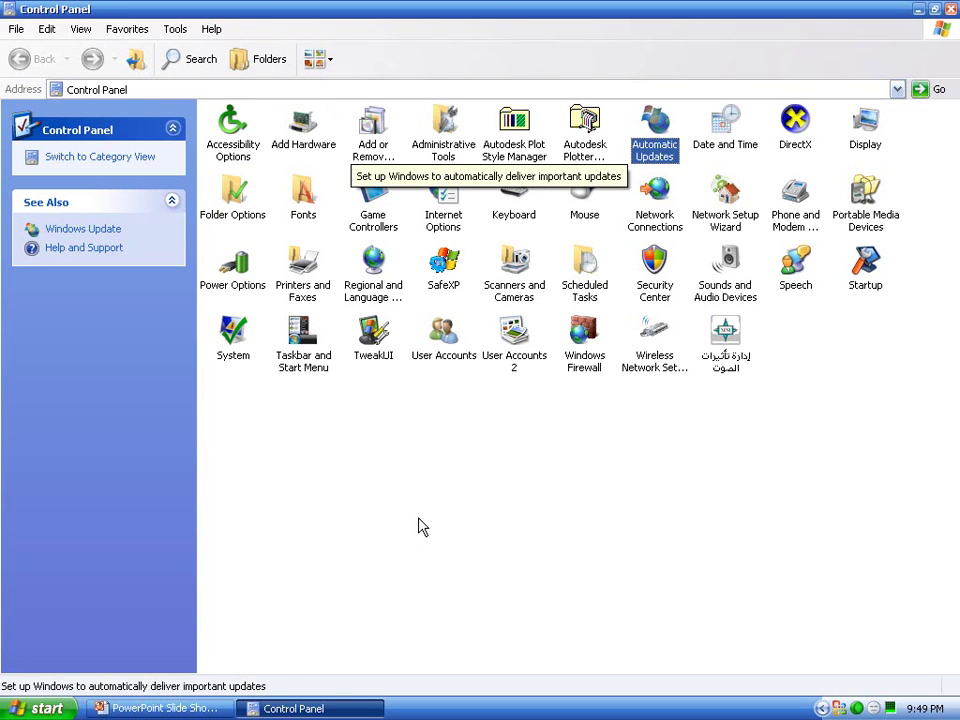
# Review the Date and Time and DirectX items and open the Display item's properties.
pyautogui.press('Right')
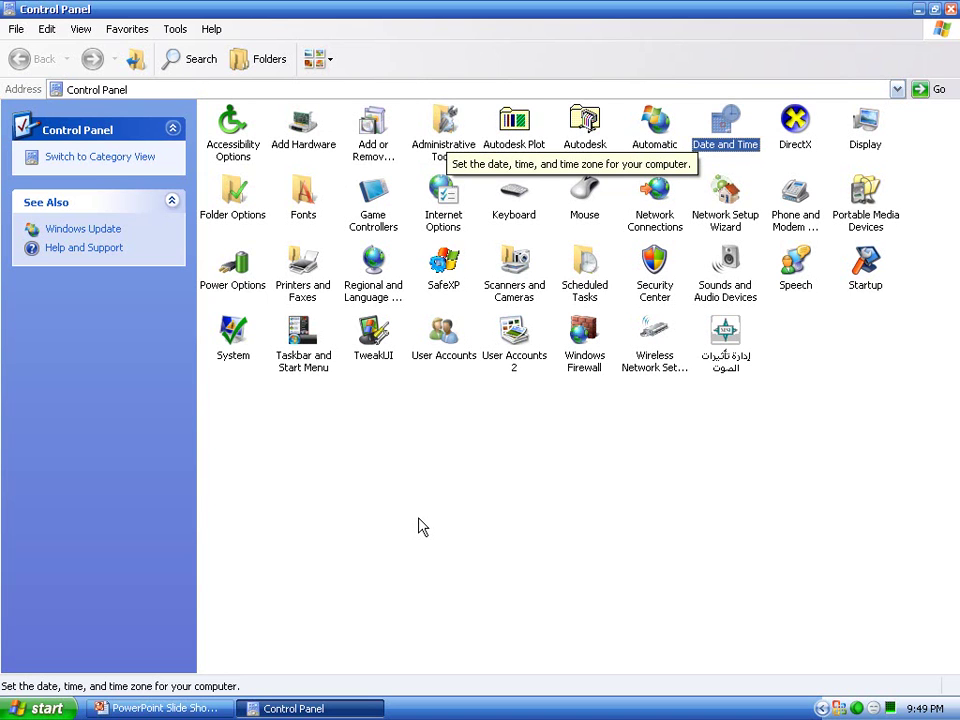
pyautogui.press('Right')
pyautogui.press('Right')
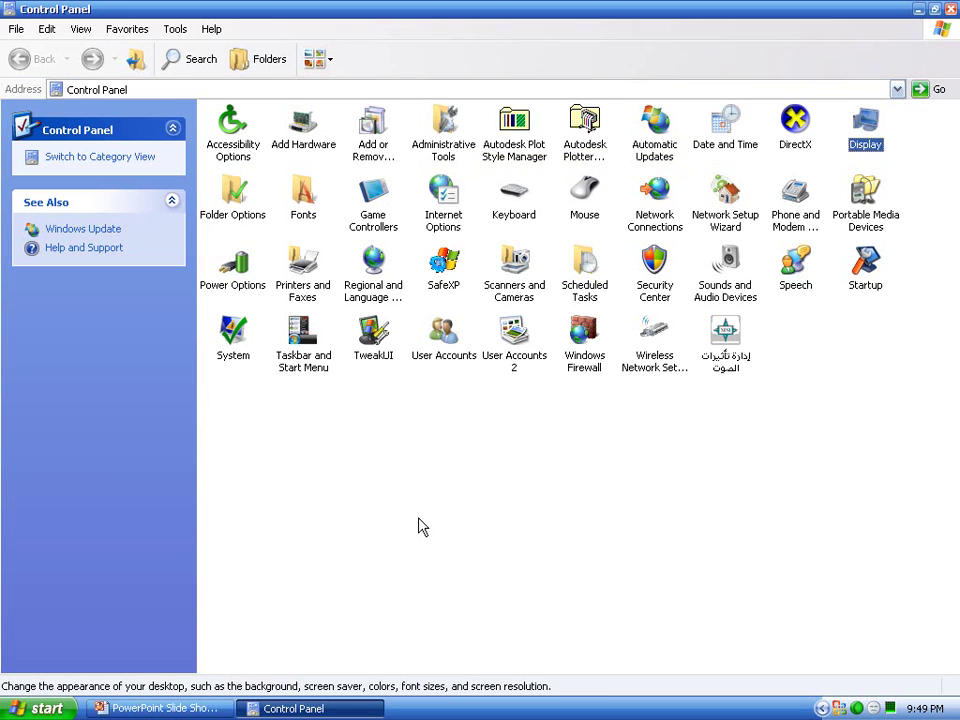
pyautogui.press('Return')
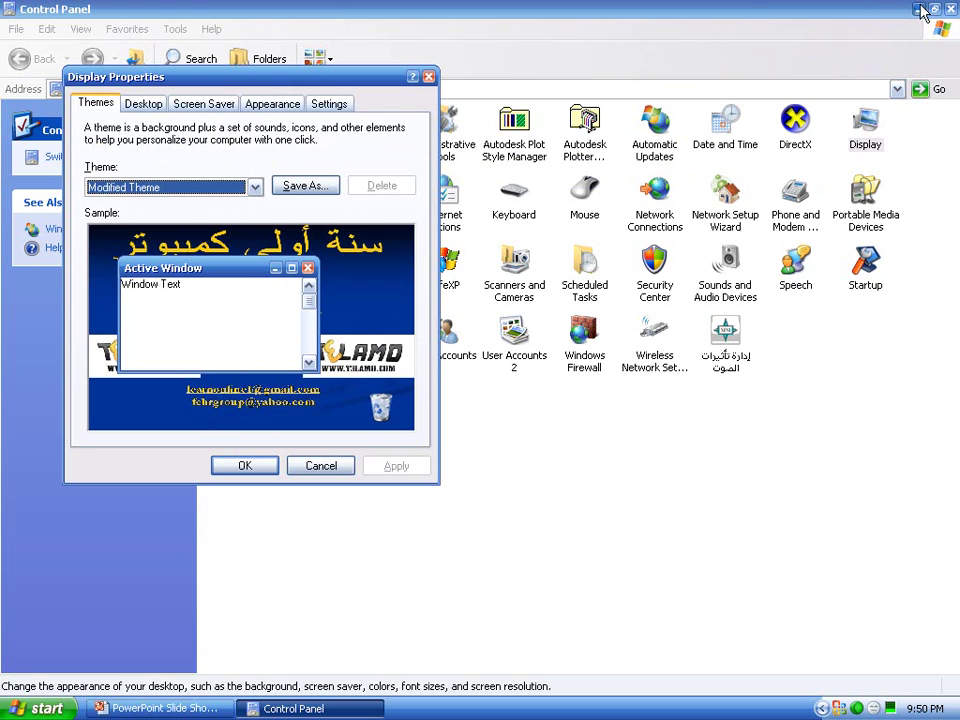
# Minimize all windows to show the desktop and open the display properties from the desktop itself.
pyautogui.click(851, 150)
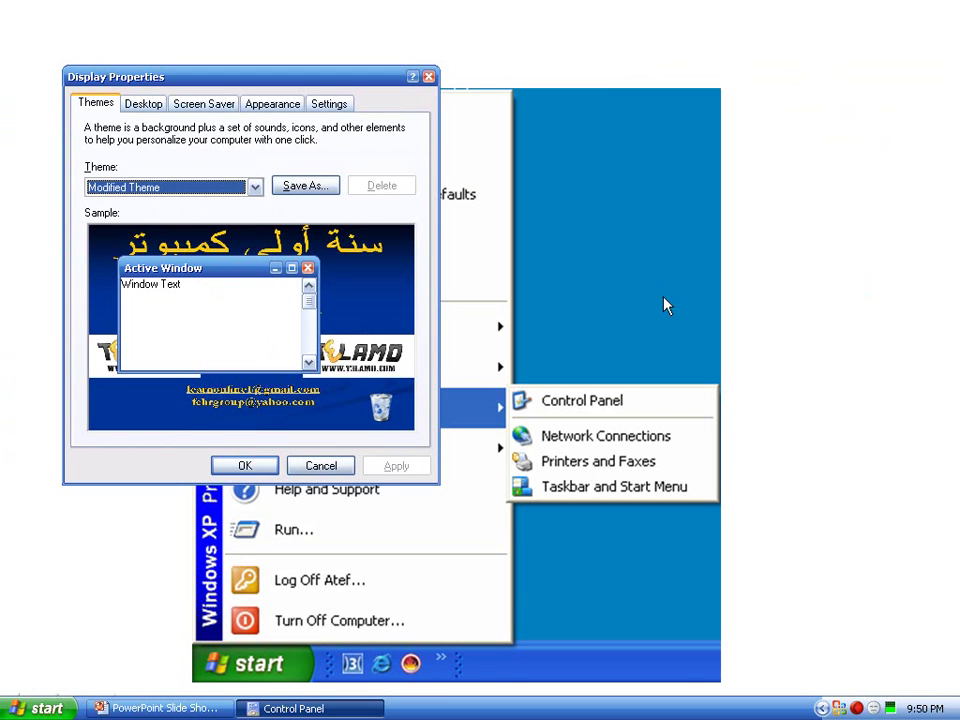
pyautogui.click(42, 708)
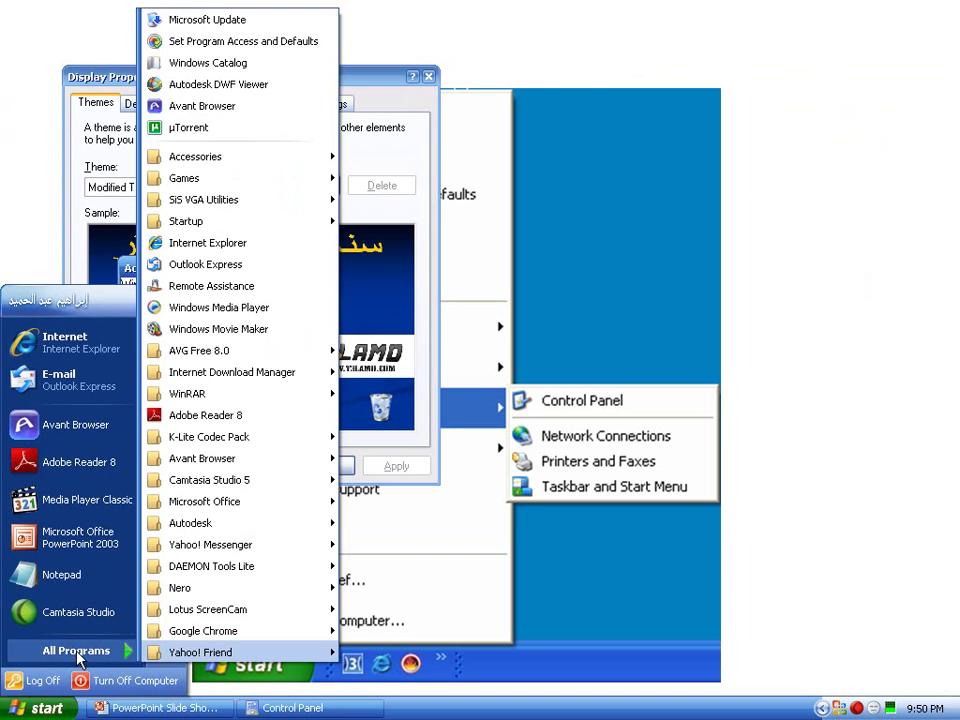
pyautogui.click(450, 712)
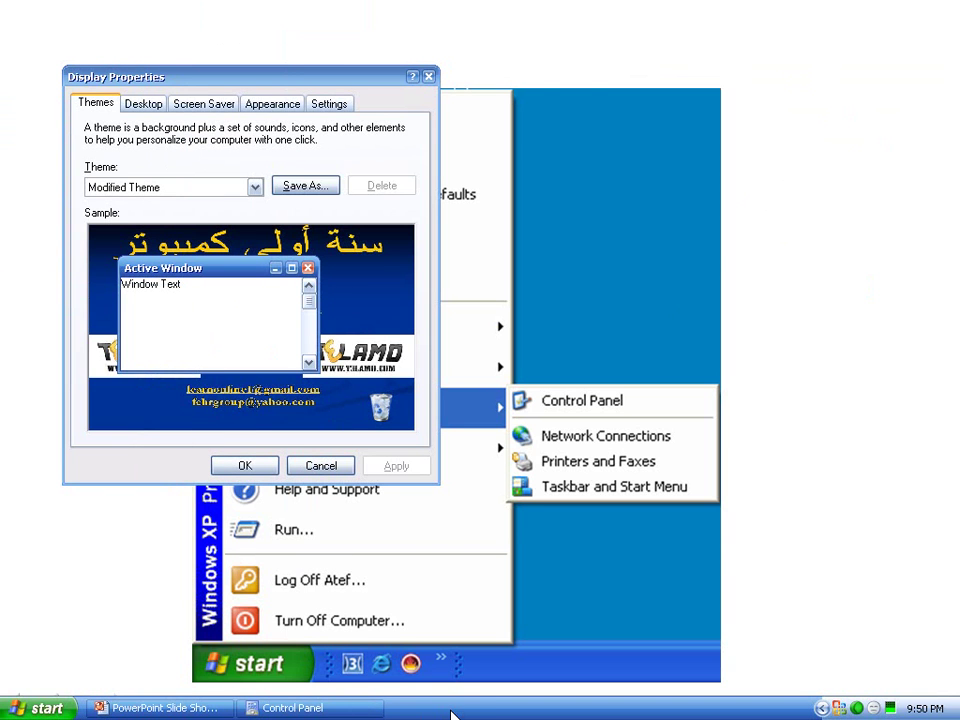
pyautogui.press('super')
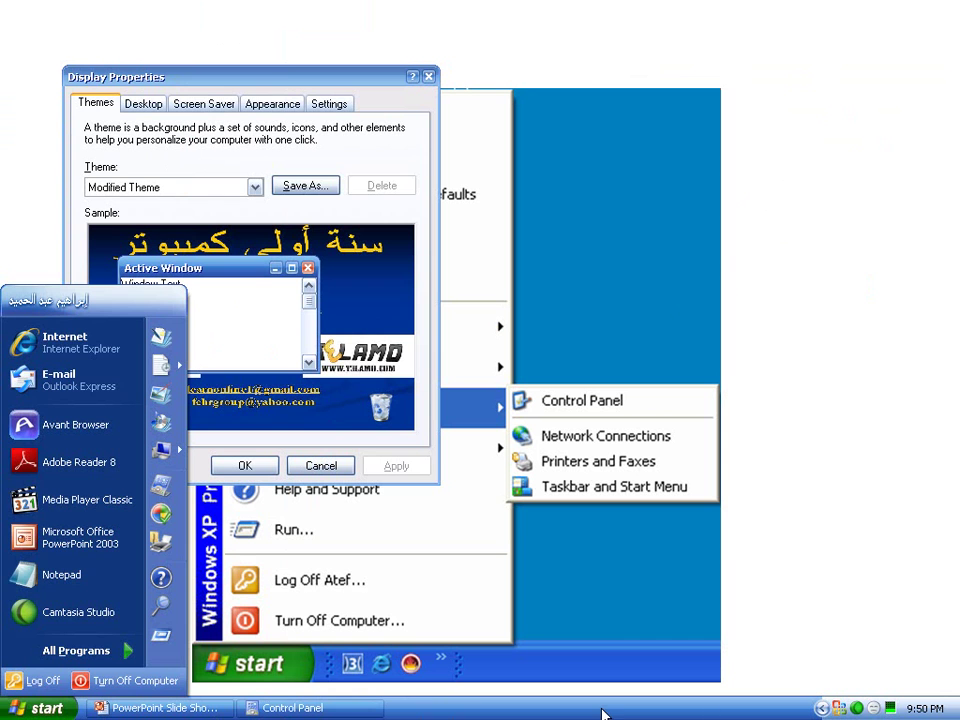
pyautogui.rightClick(578, 706)
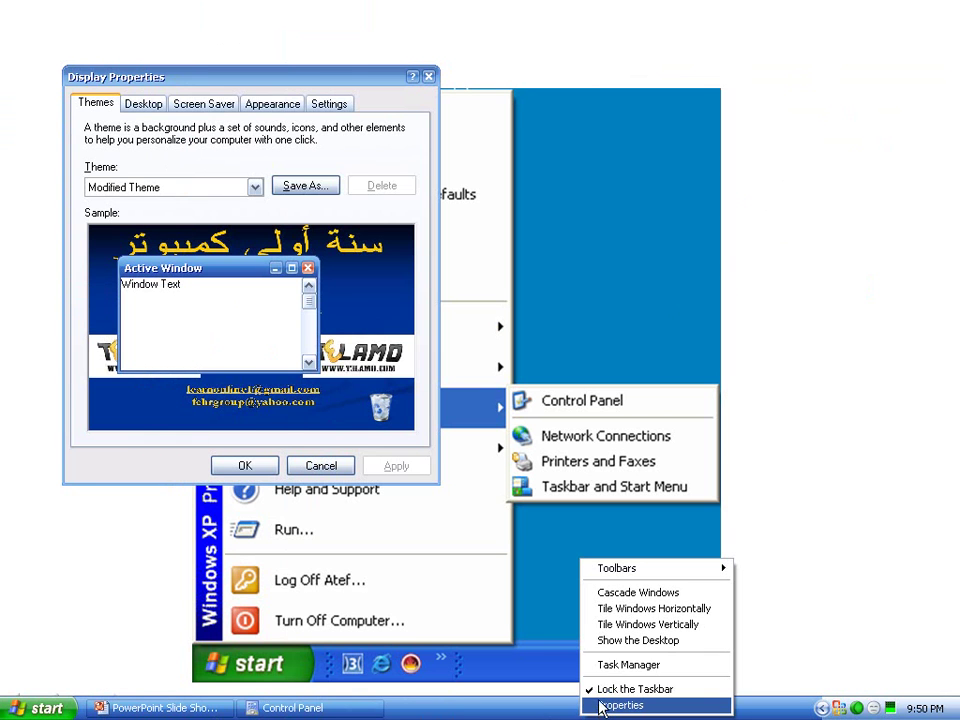
pyautogui.click(607, 645)
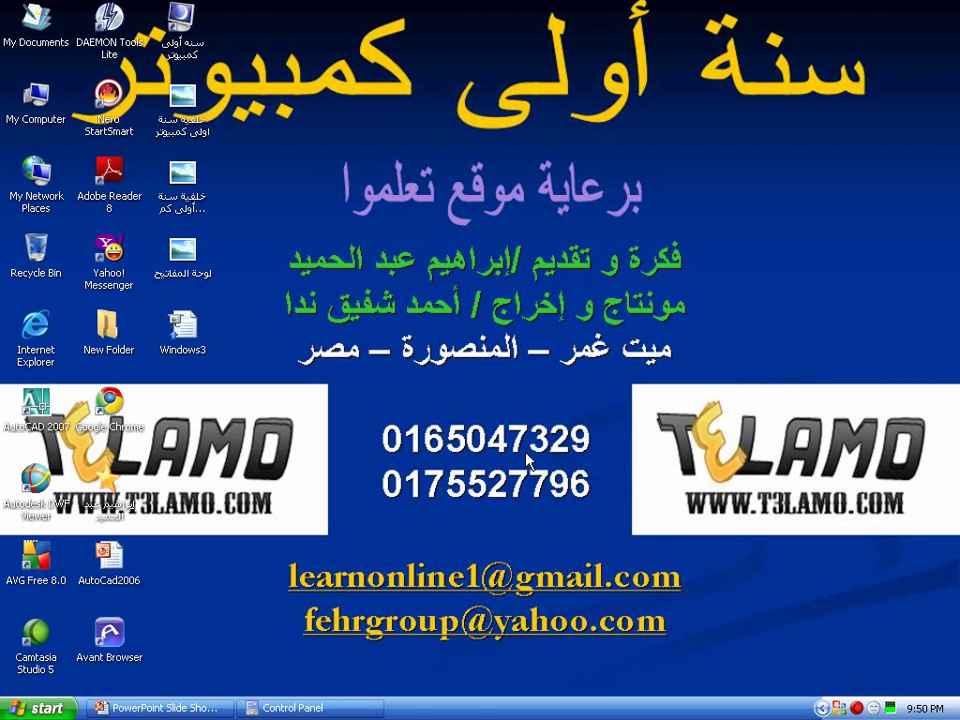
pyautogui.rightClick(494, 275)
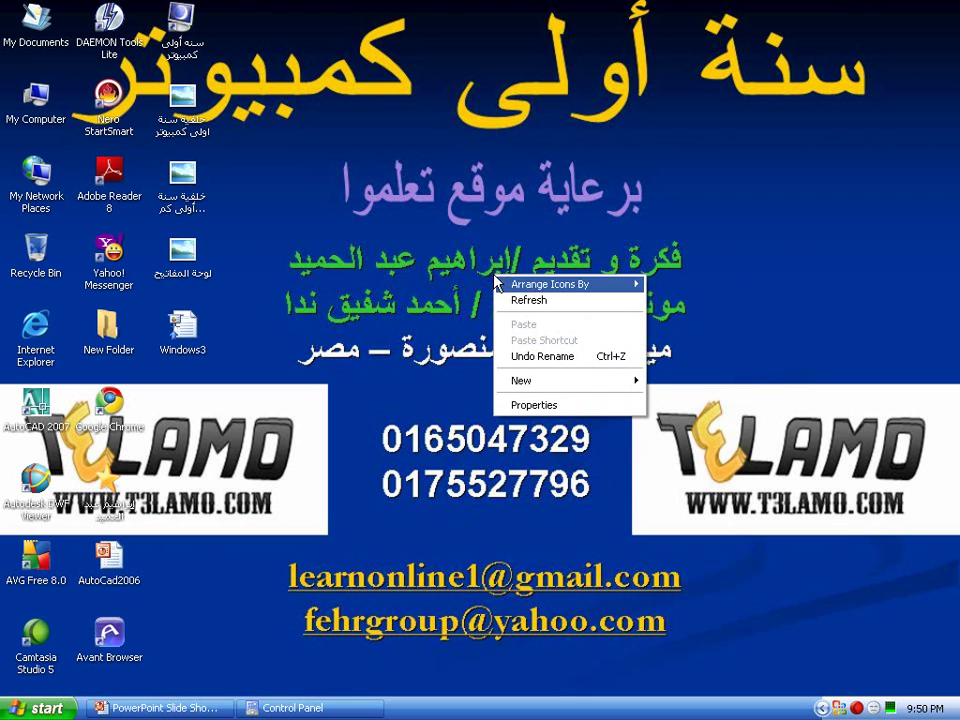
pyautogui.click(540, 405)
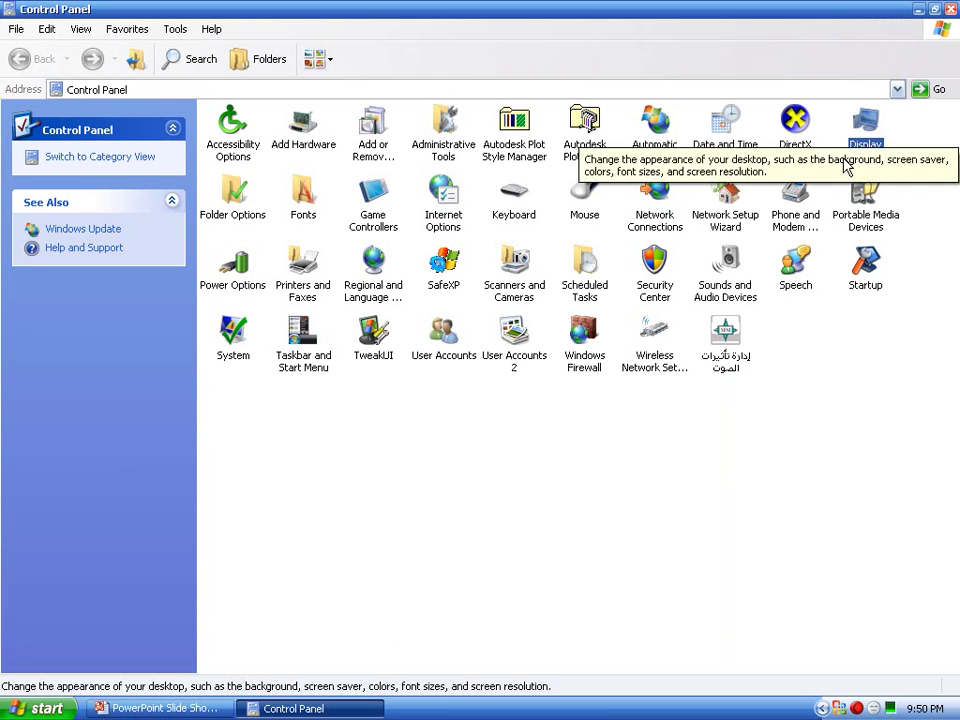
# Select the Folder Options item and check the window's Tools commands for the same settings.
pyautogui.click(243, 207)
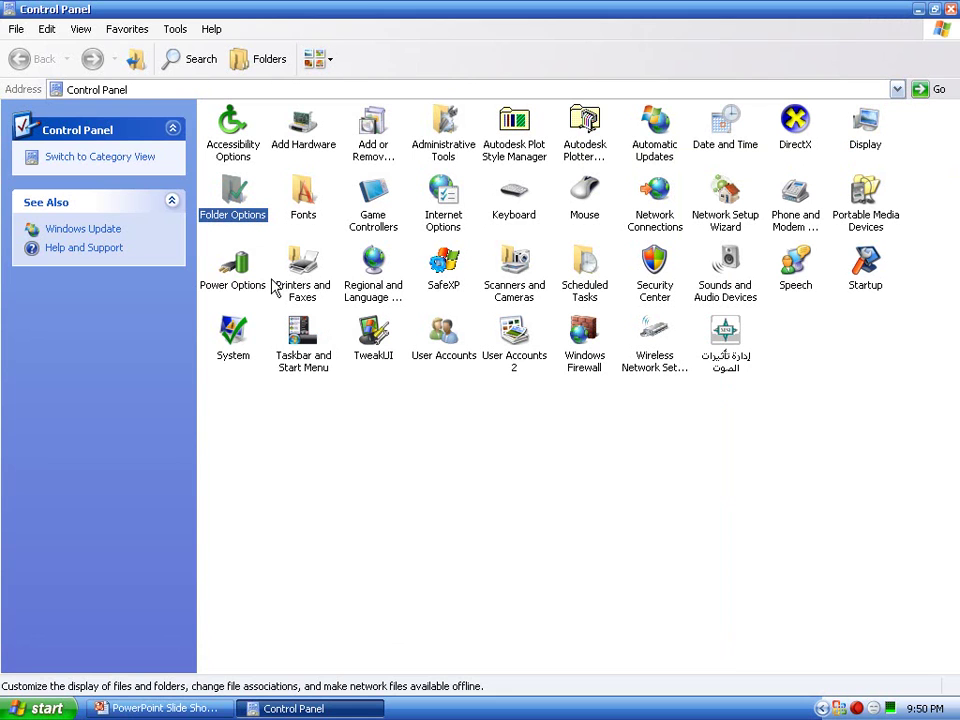
pyautogui.click(168, 30)
pyautogui.click(378, 58)
# Go through the Control Panel items from Fonts to Portable Media Devices one by one, reading their descriptions.
pyautogui.press('Right')
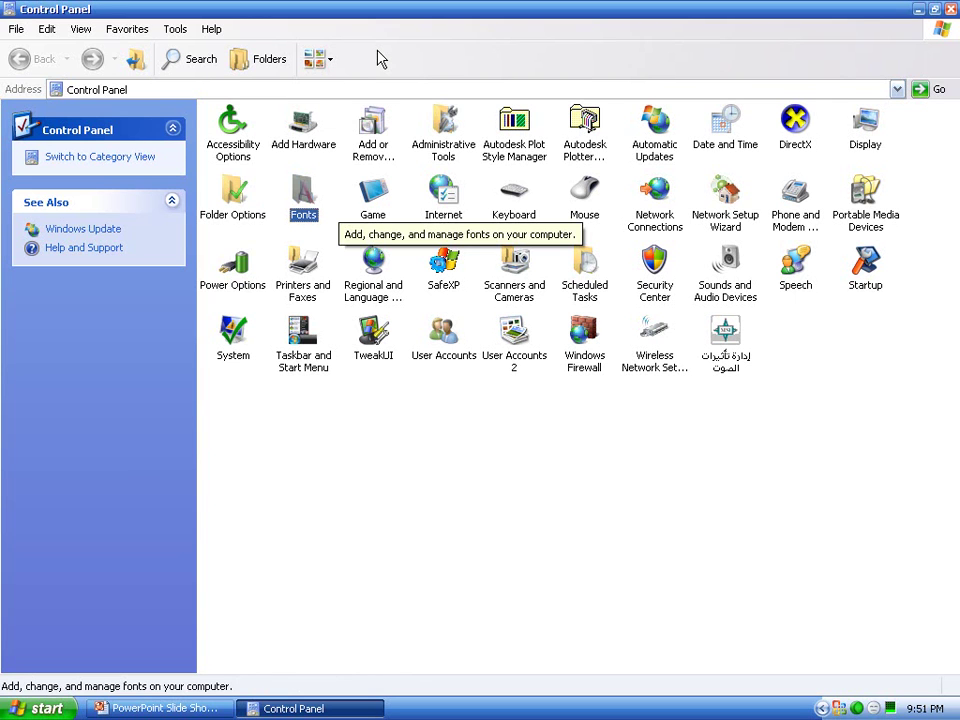
pyautogui.press('Right')
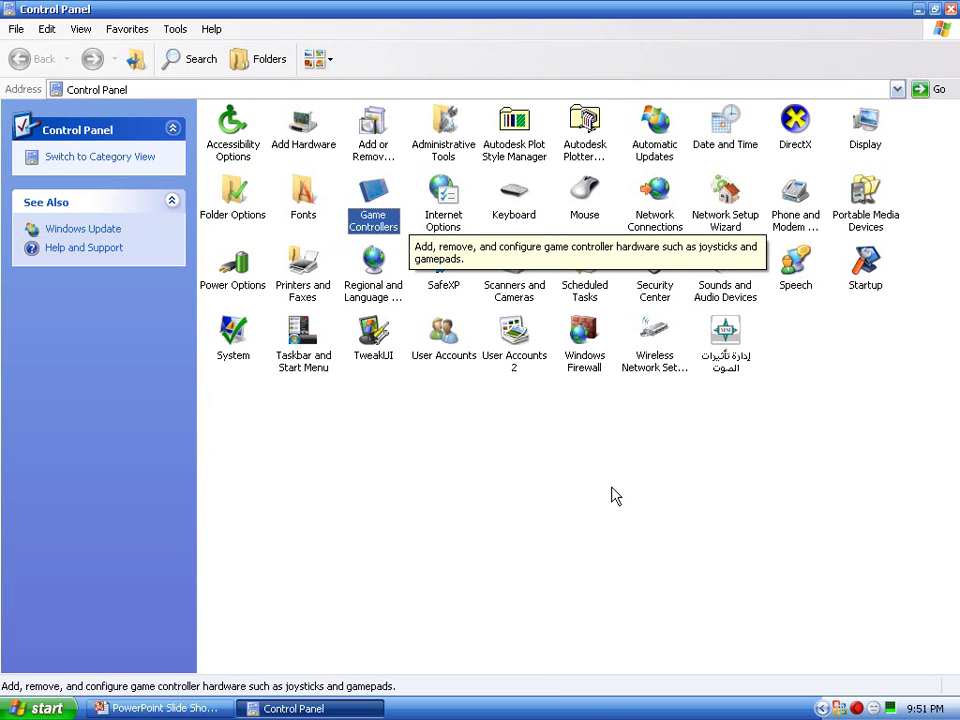
pyautogui.press('Right')
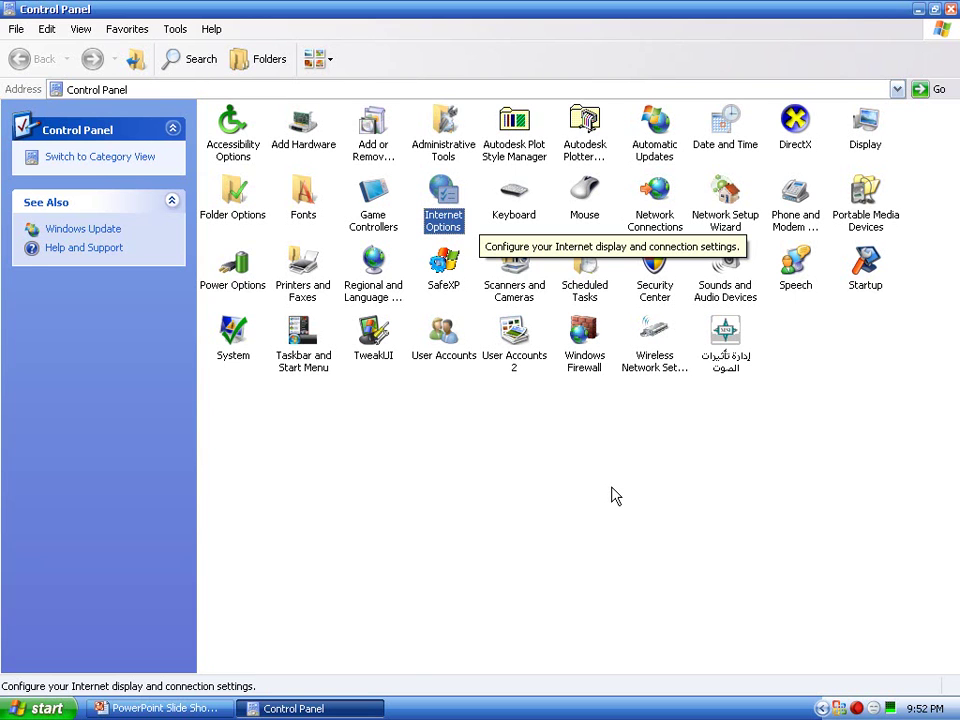
pyautogui.press('Right')
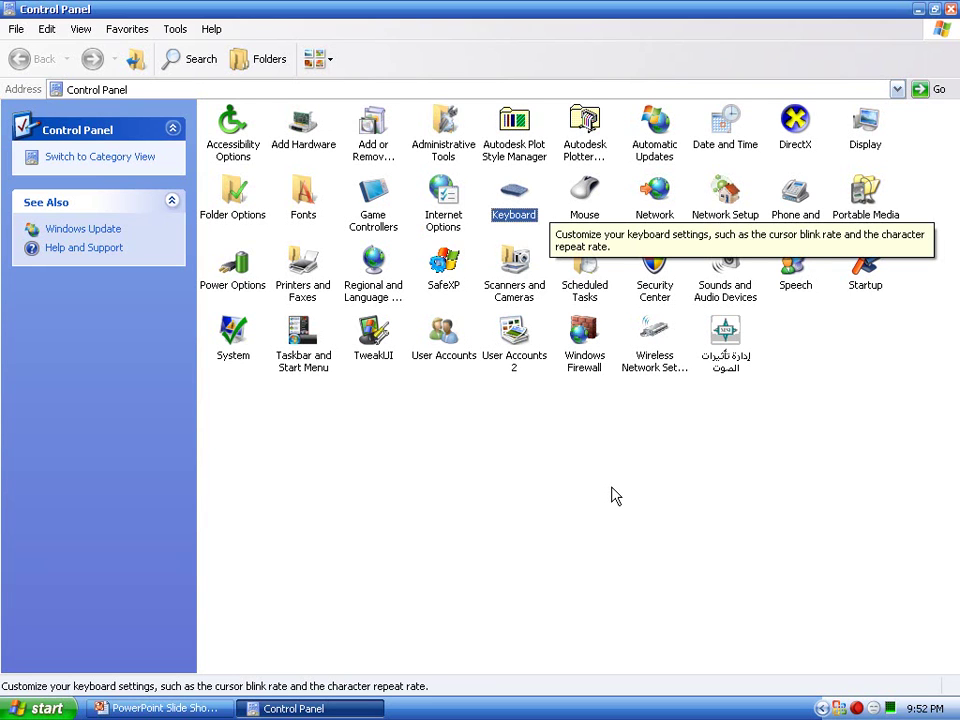
pyautogui.press('Right')
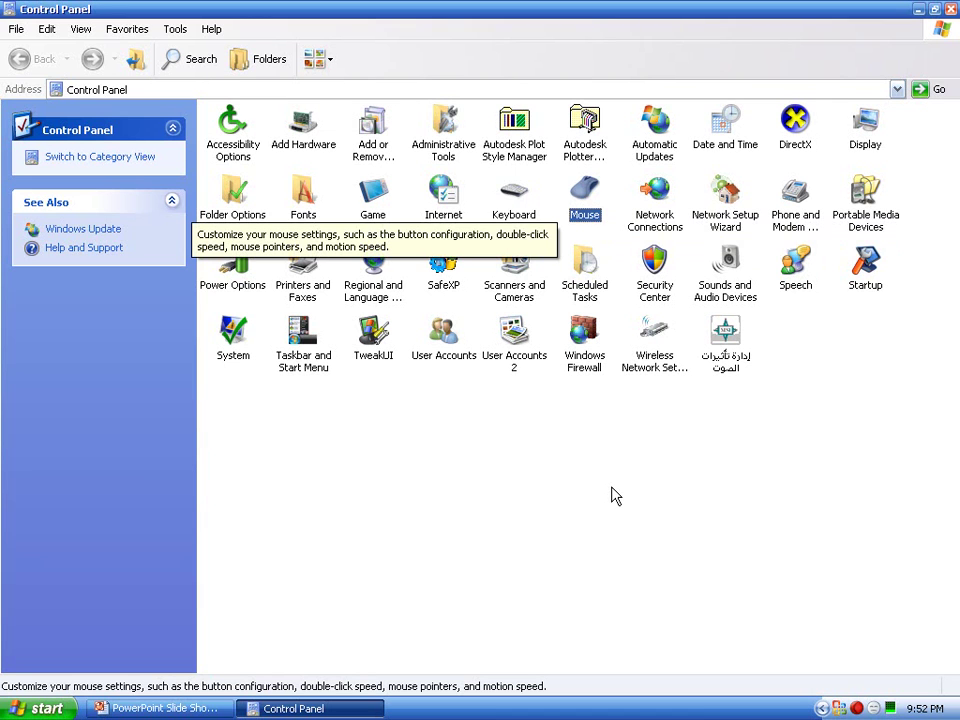
pyautogui.press('Right')
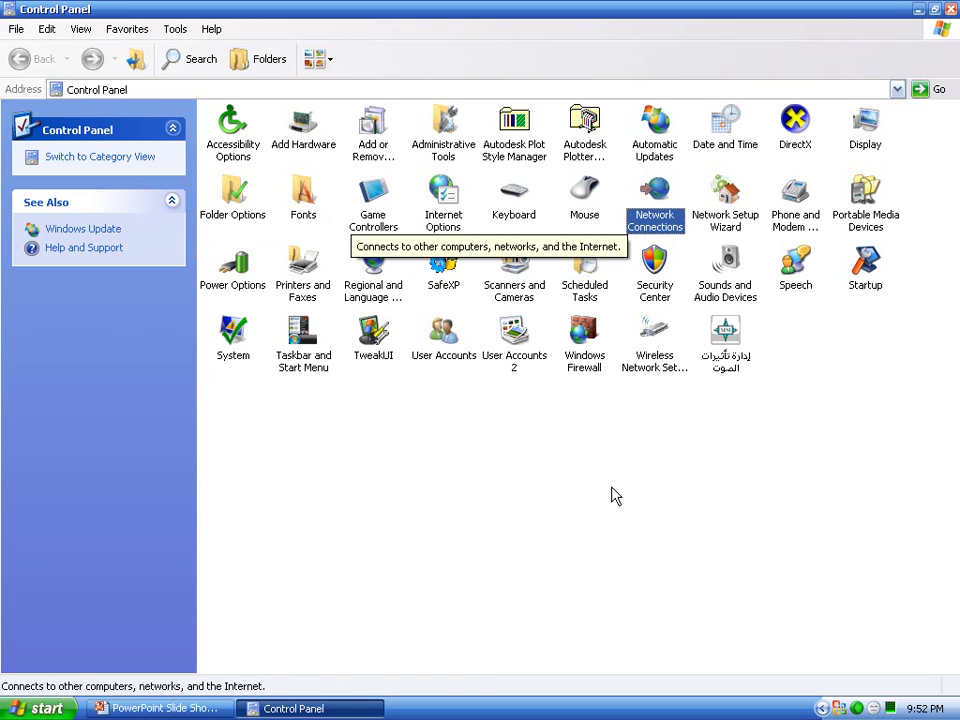
pyautogui.press('Right')
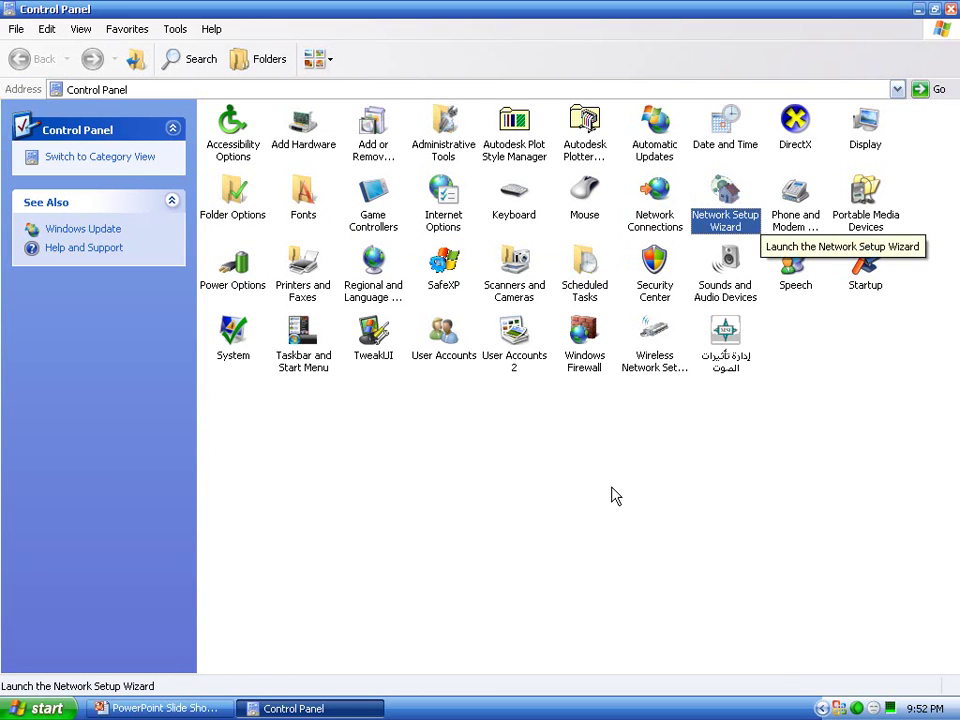
pyautogui.press('Right')
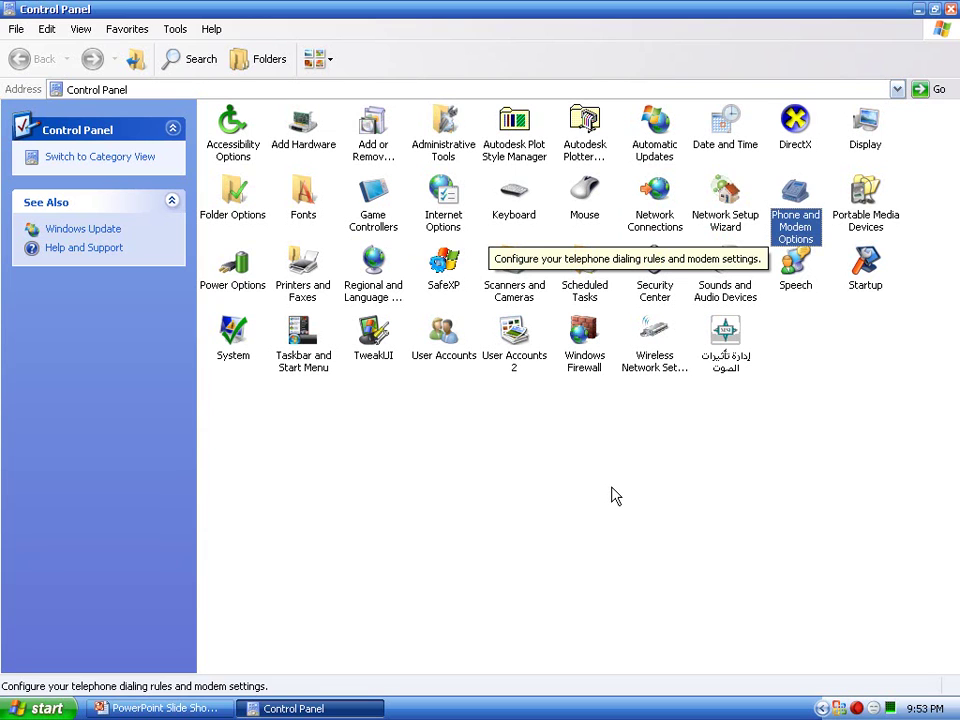
pyautogui.press('Right')
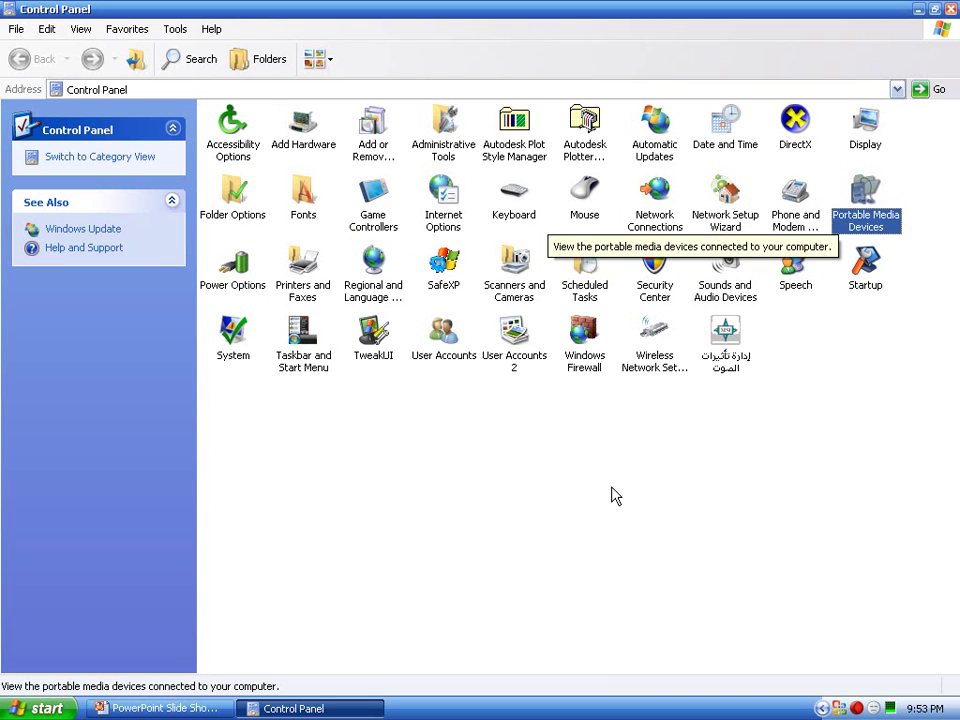
# Move the selection back to Folder Options and down to Power Options, read its description, and dismiss the Office notification.
pyautogui.press('Left')
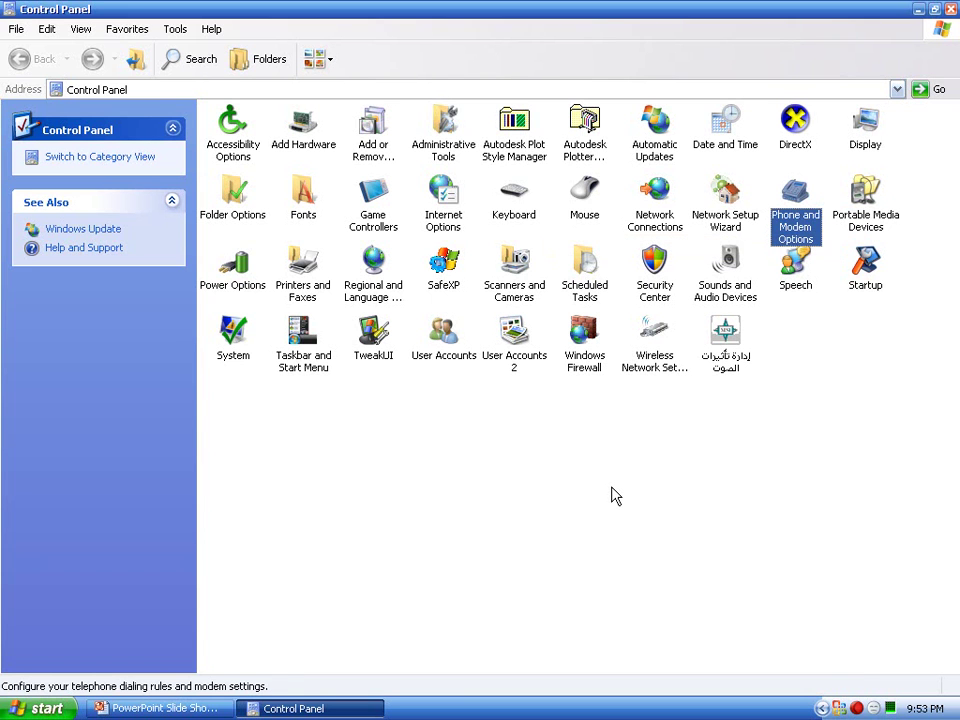
pyautogui.press('Right')
pyautogui.press('Left')
pyautogui.press('Left')
pyautogui.press('Left')
pyautogui.press('Left')
pyautogui.press('Left')
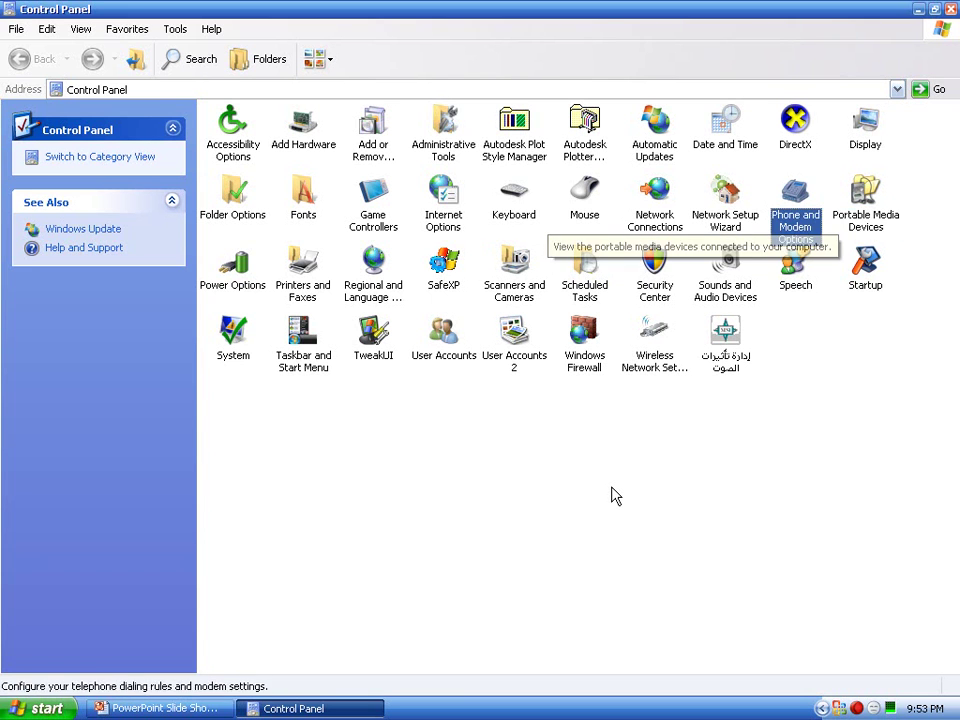
pyautogui.press('Left')
pyautogui.press('Left')
pyautogui.press('Left')
pyautogui.press('Left')
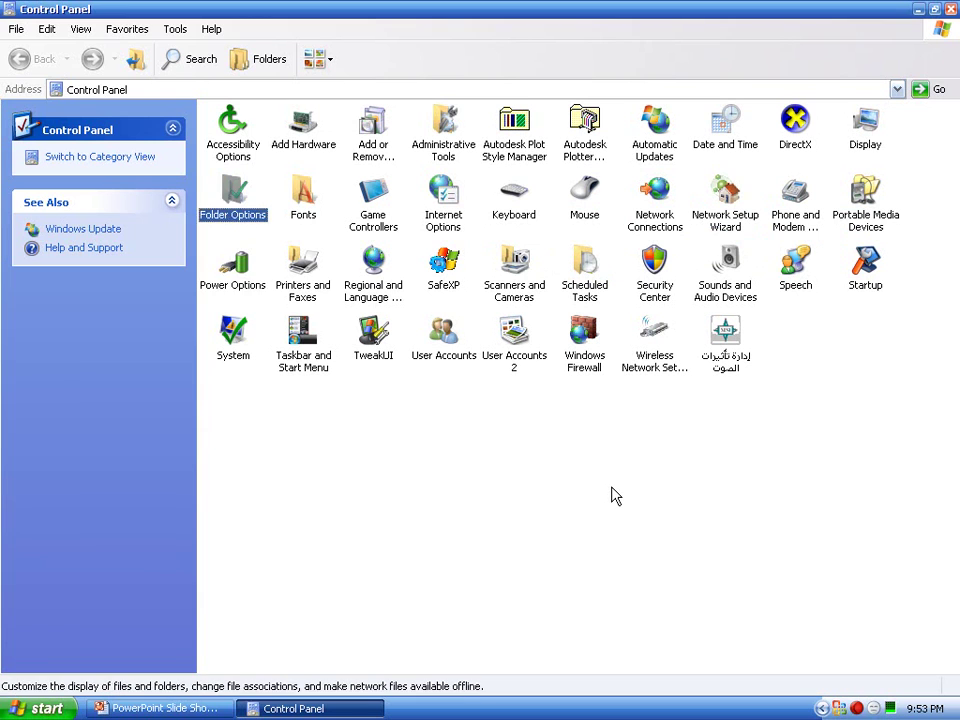
pyautogui.press('Down')
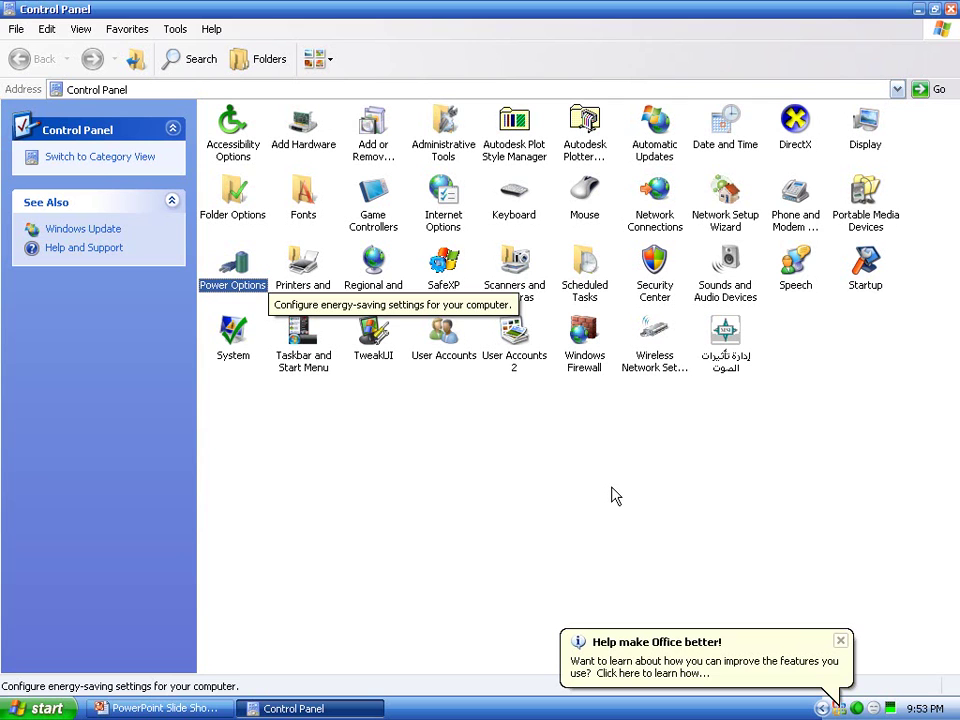
pyautogui.click(830, 638)
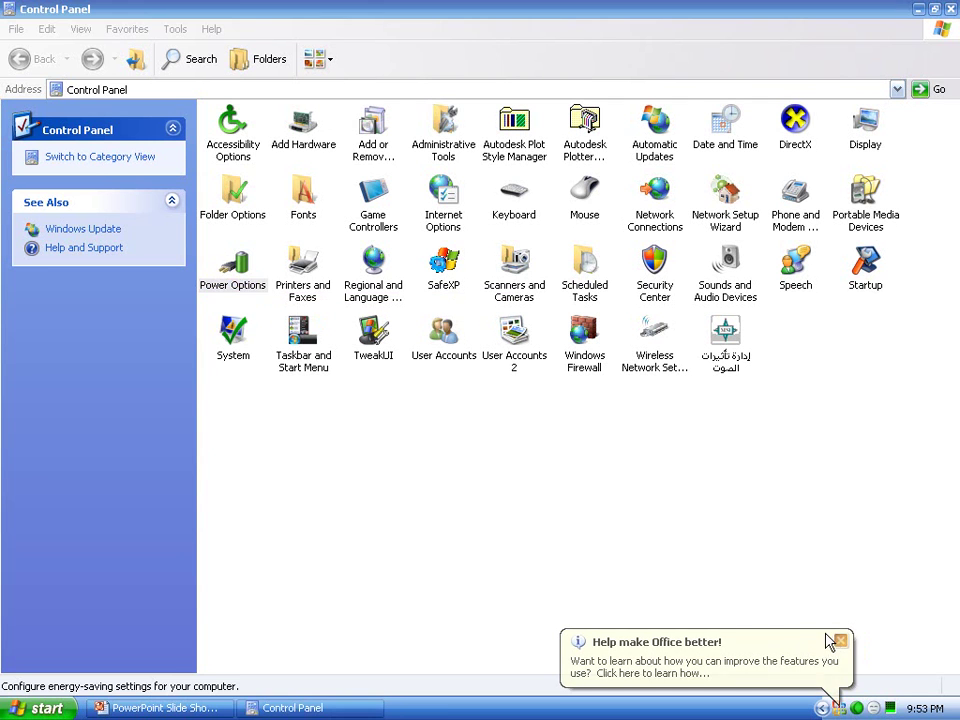
pyautogui.click(575, 521)
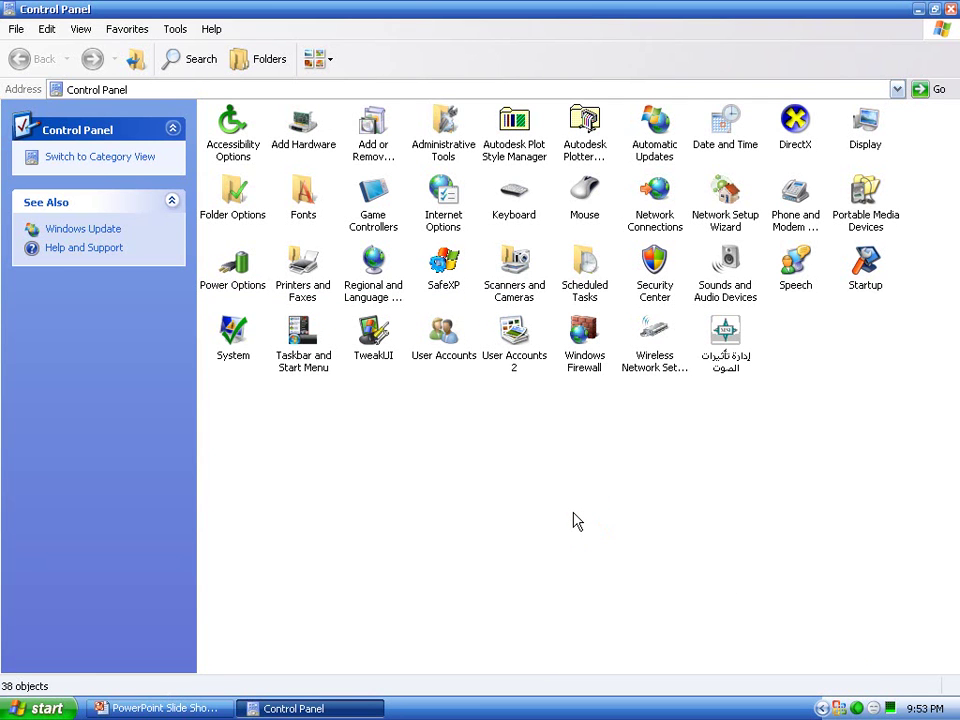
# Go through the Control Panel items from Printers and Faxes to Speech, reading each description.
pyautogui.click(303, 282)
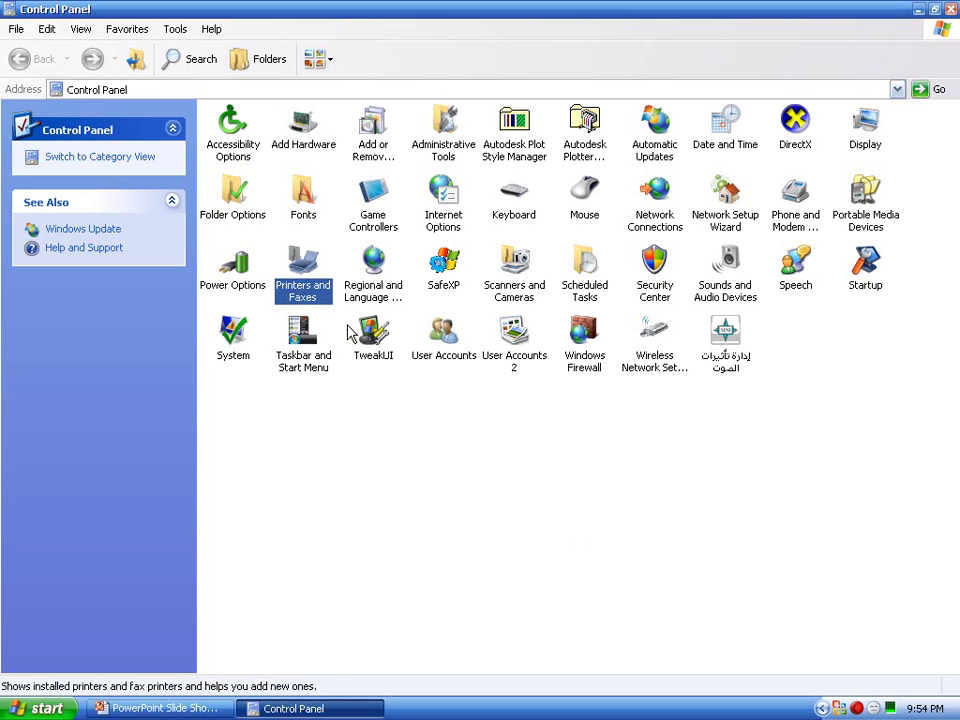
pyautogui.press('Right')
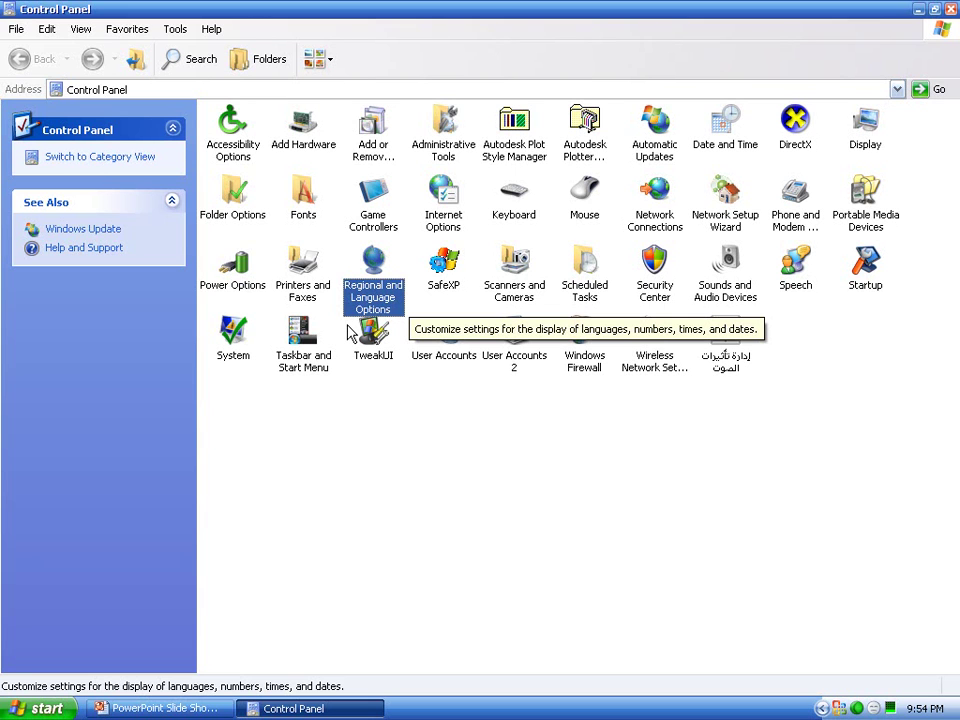
pyautogui.press('Right')
pyautogui.press('Right')
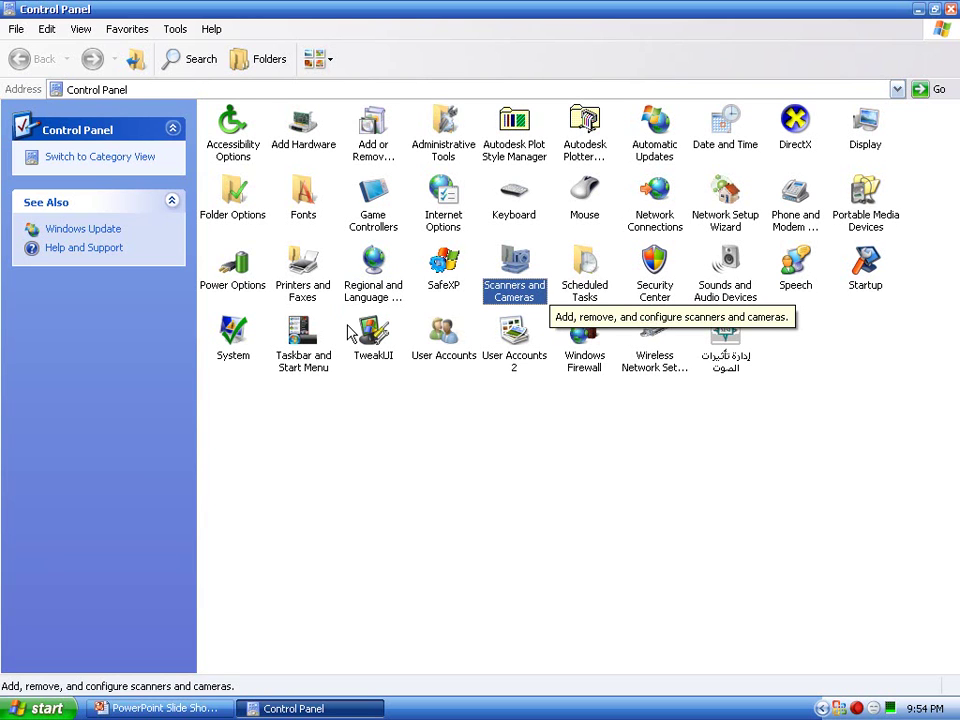
pyautogui.press('Right')
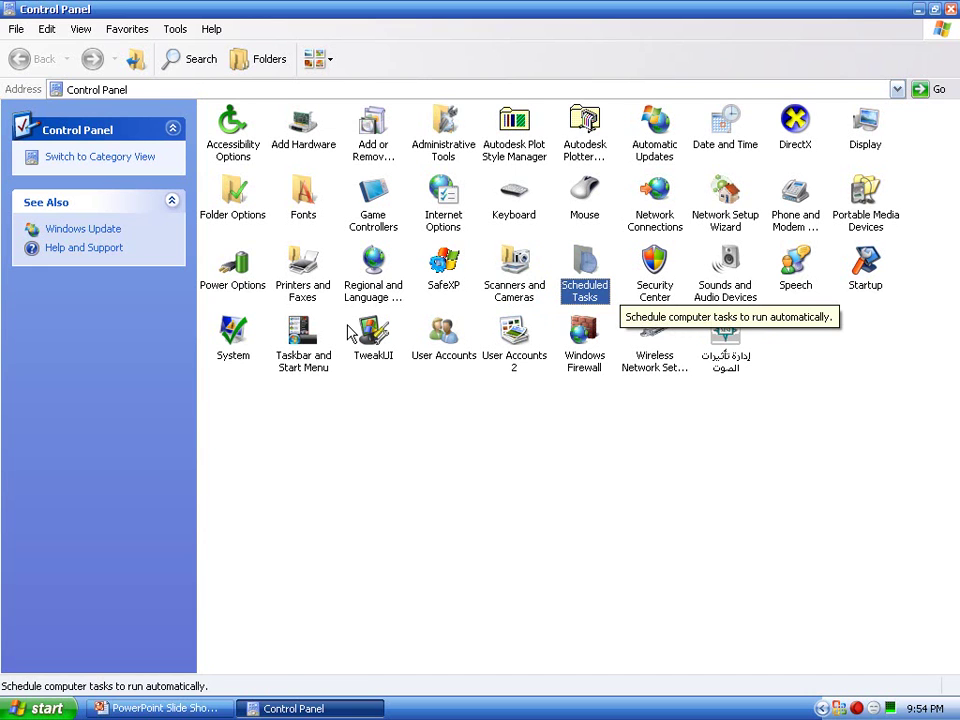
pyautogui.press('Right')
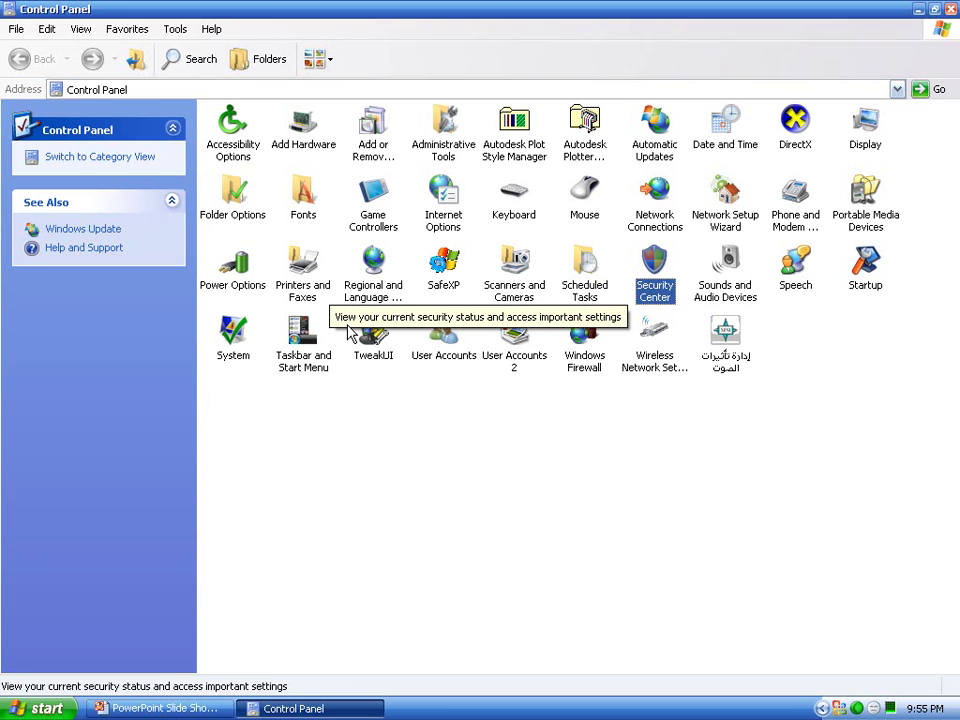
pyautogui.press('Right')
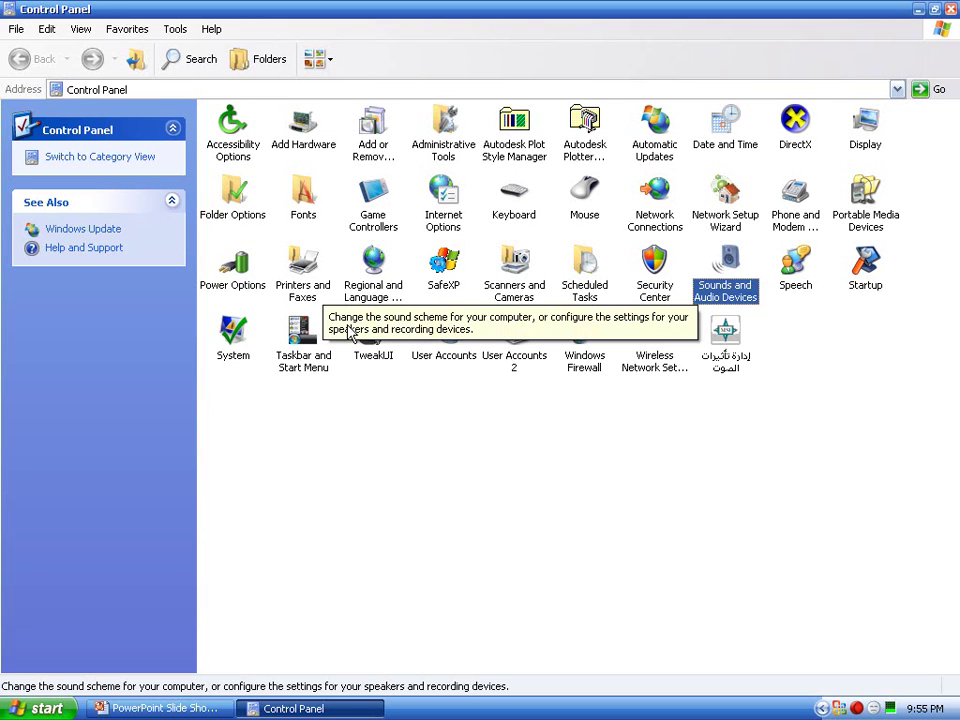
pyautogui.press('Right')
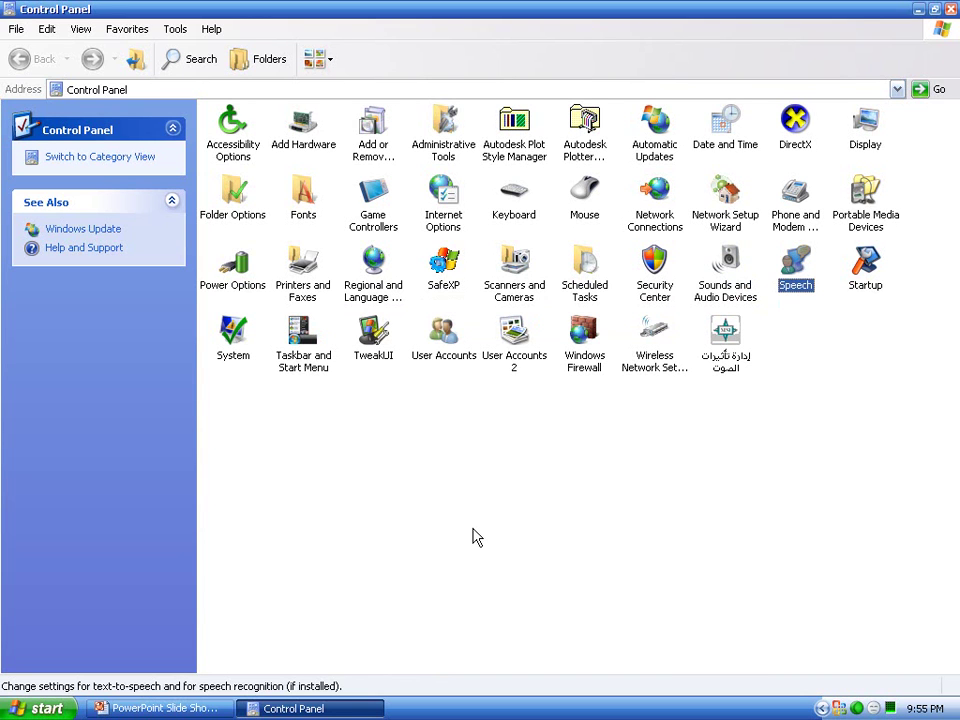
# Select the System item and open its properties.
pyautogui.press('Left')
pyautogui.press('Left')
pyautogui.press('Left')
pyautogui.press('Left')
pyautogui.press('Left')
pyautogui.press('Left')
pyautogui.press('Left')
pyautogui.press('Left')
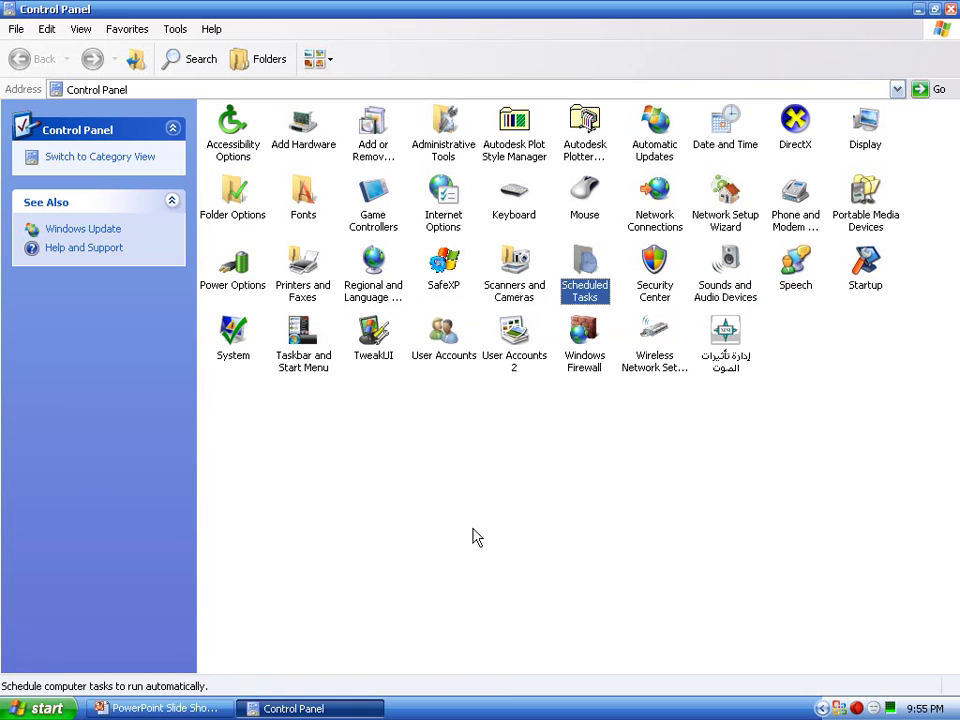
pyautogui.press('Down')
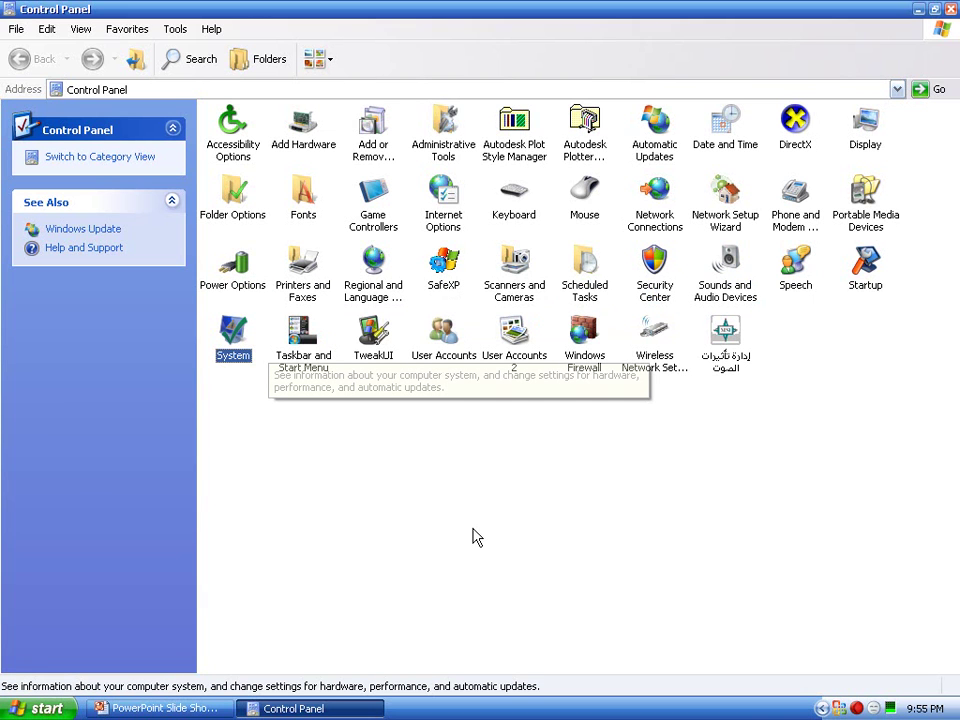
pyautogui.press('Return')
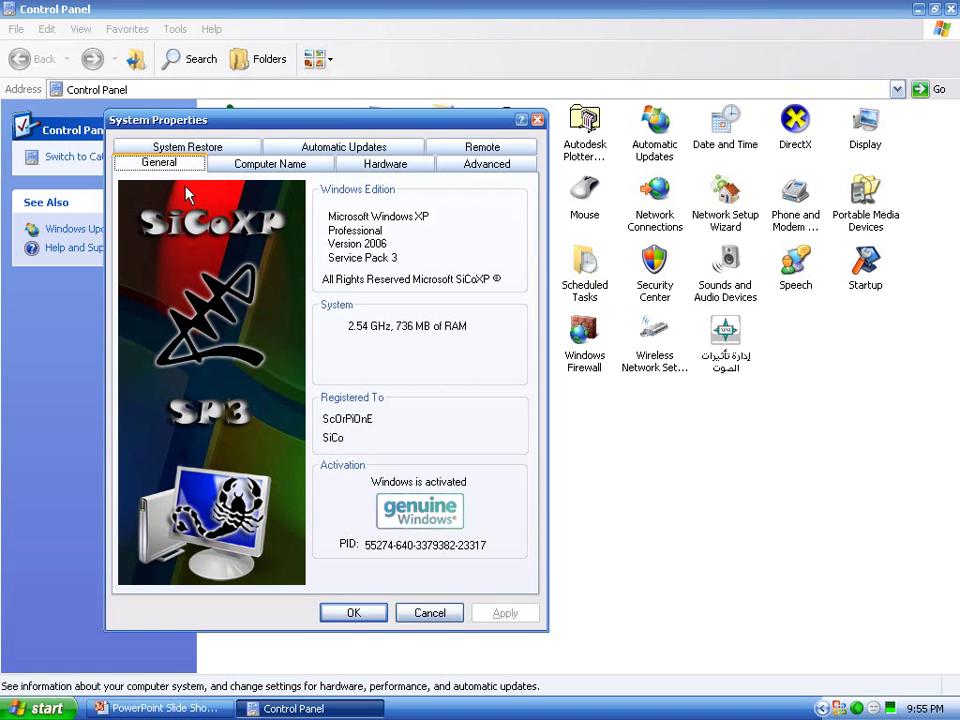
# Review the Computer Name, Hardware, Advanced, System Restore, Automatic Updates and Remote settings, and close System Properties without changes.
pyautogui.click(237, 165)
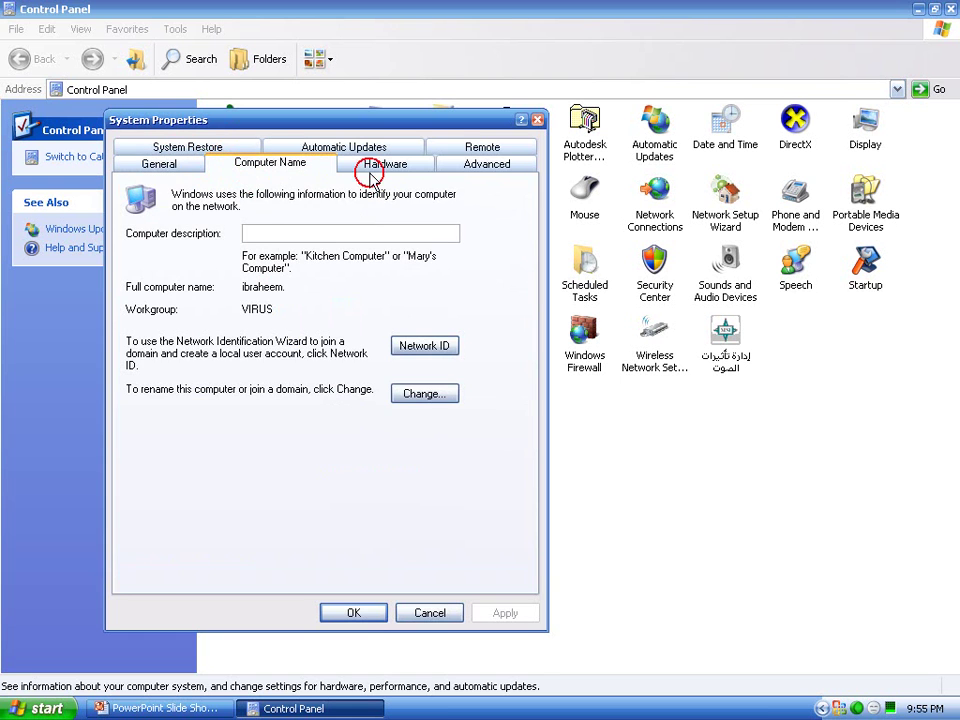
pyautogui.click(375, 166)
pyautogui.click(476, 170)
pyautogui.click(197, 146)
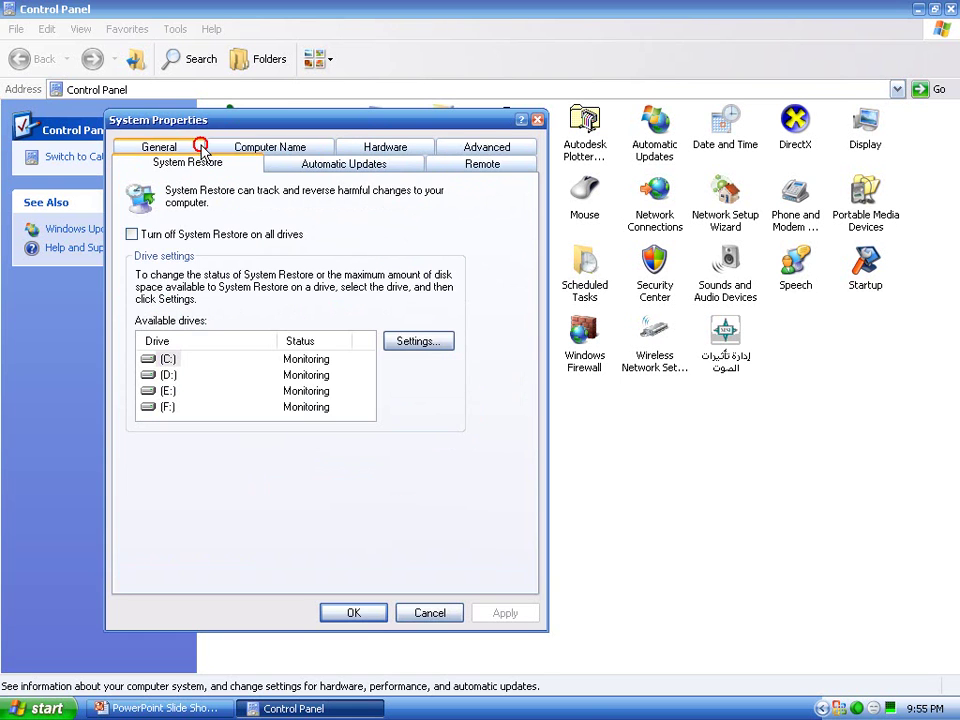
pyautogui.click(313, 166)
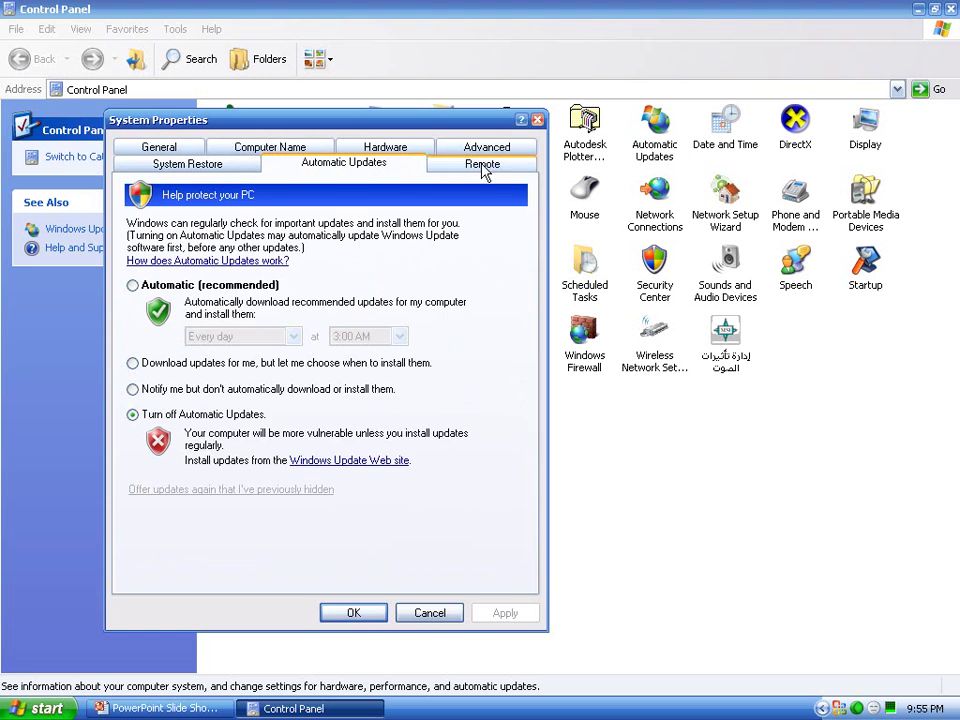
pyautogui.click(483, 168)
pyautogui.click(417, 615)
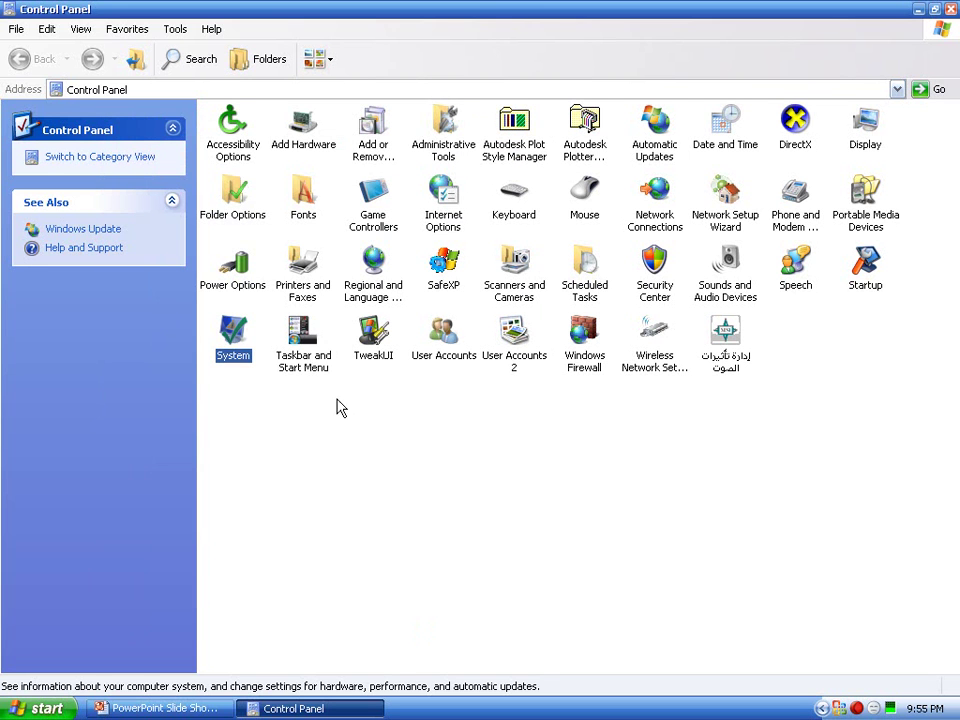
# Read the descriptions of the items from Taskbar and Start Menu to User Accounts.
pyautogui.click(312, 362)
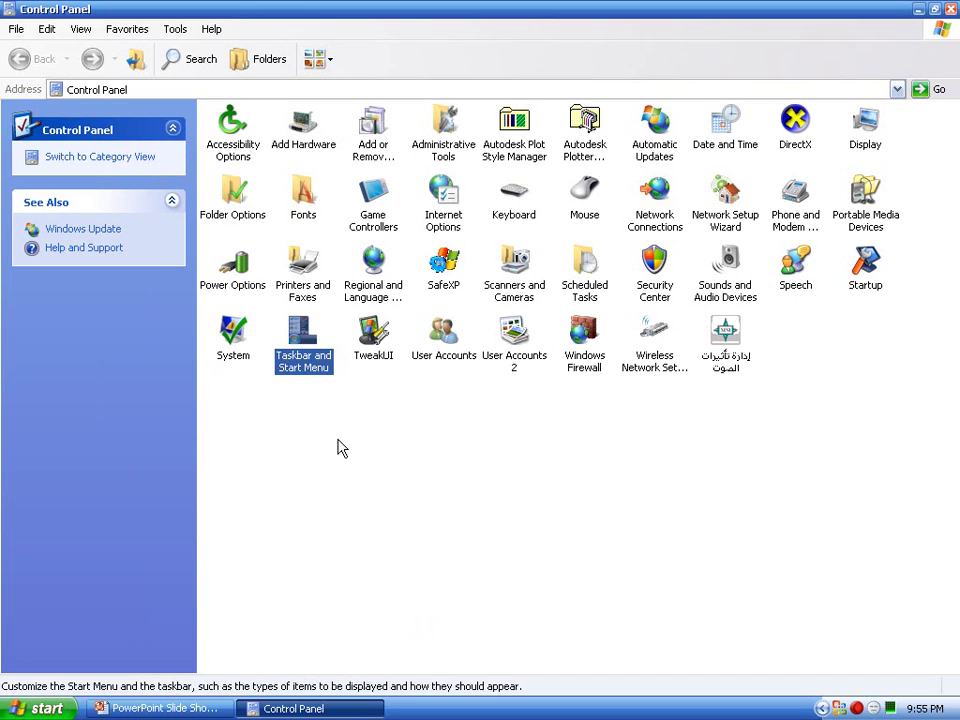
pyautogui.press('Right')
pyautogui.press('Right')
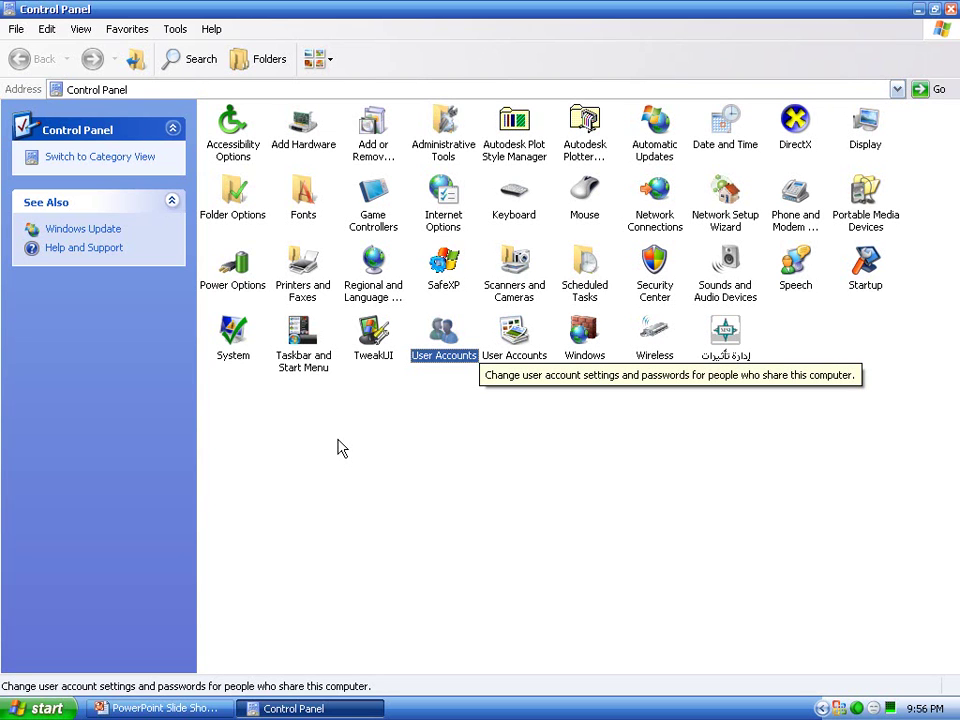
# Open the AC97 sound effects item with the Arabic name and set its general language option to English.
pyautogui.click(730, 365)
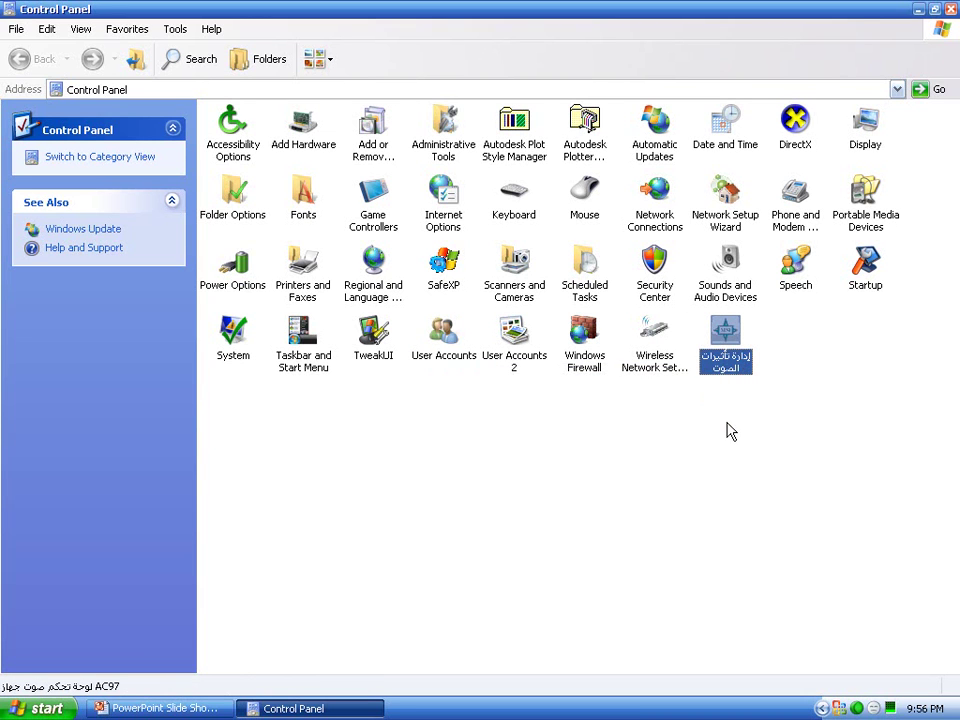
pyautogui.doubleClick(745, 338)
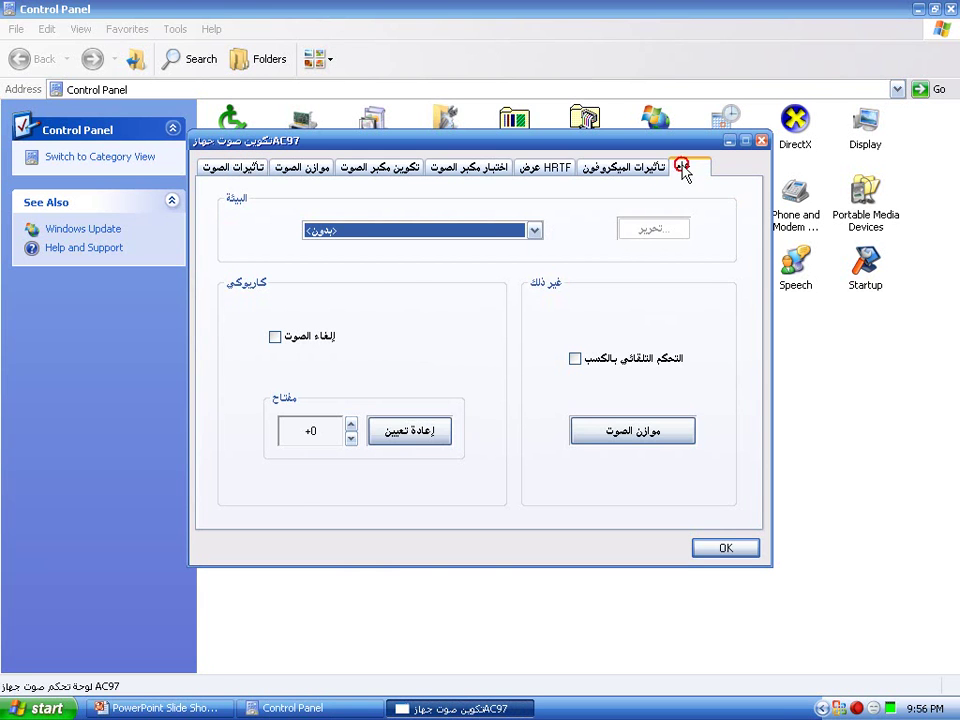
pyautogui.click(682, 166)
pyautogui.click(383, 488)
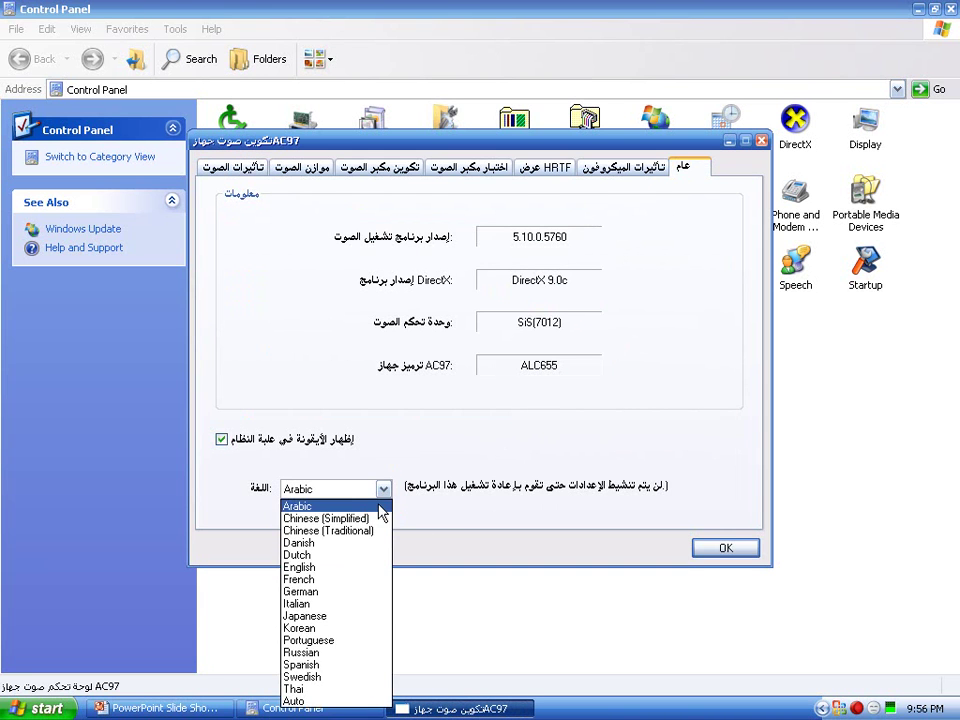
pyautogui.click(333, 568)
pyautogui.click(722, 549)
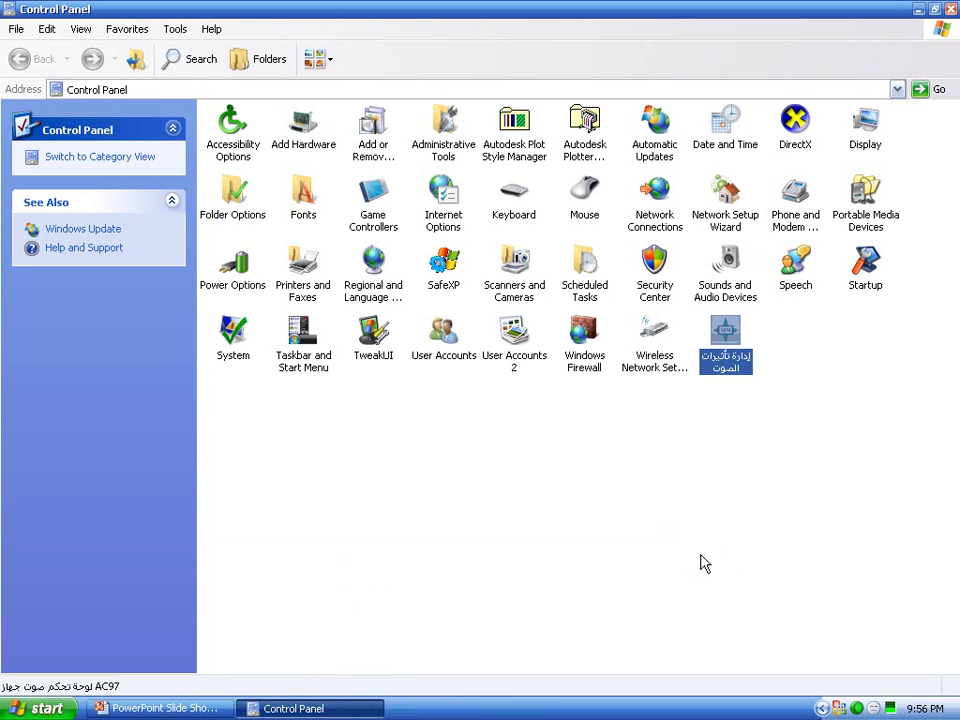
# Refresh the Control Panel contents and review the Sound Effect Manager item.
pyautogui.click(658, 508)
pyautogui.rightClick(634, 481)
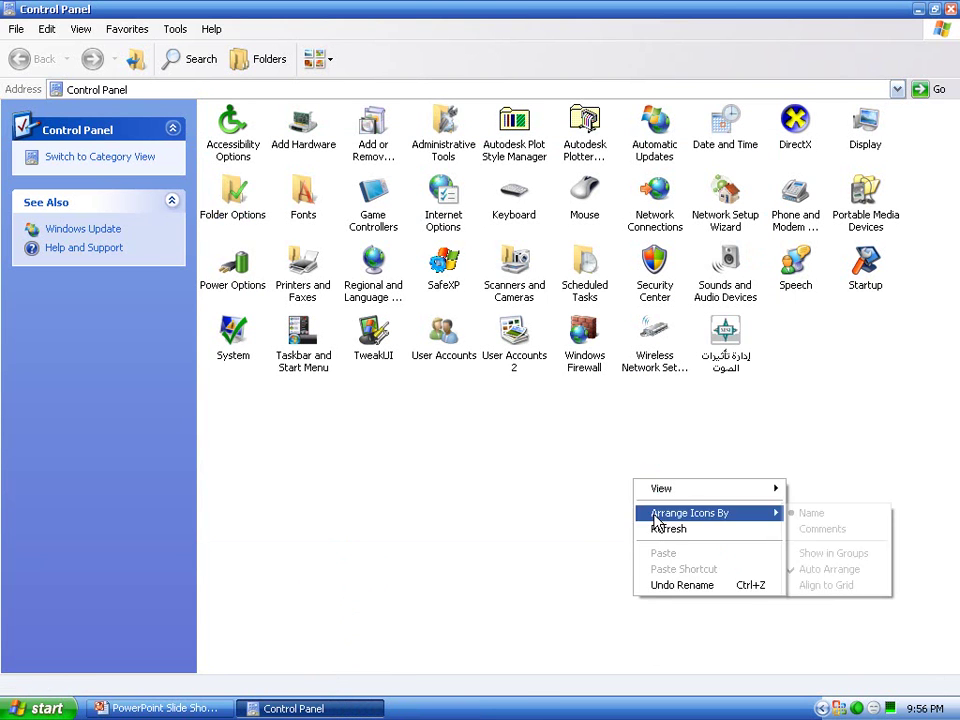
pyautogui.click(662, 530)
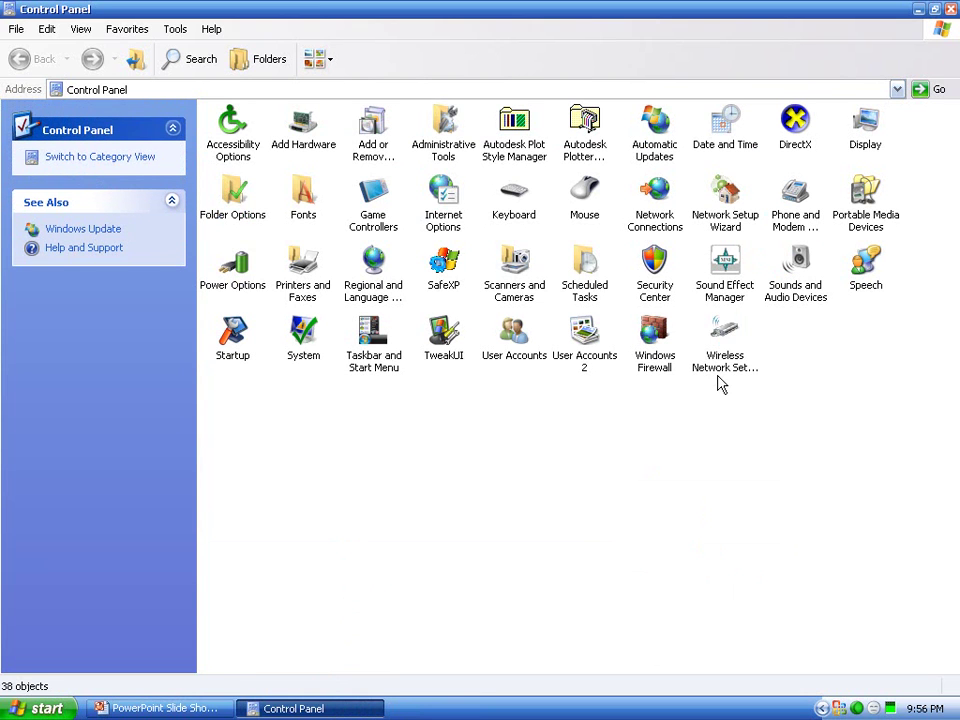
pyautogui.click(724, 293)
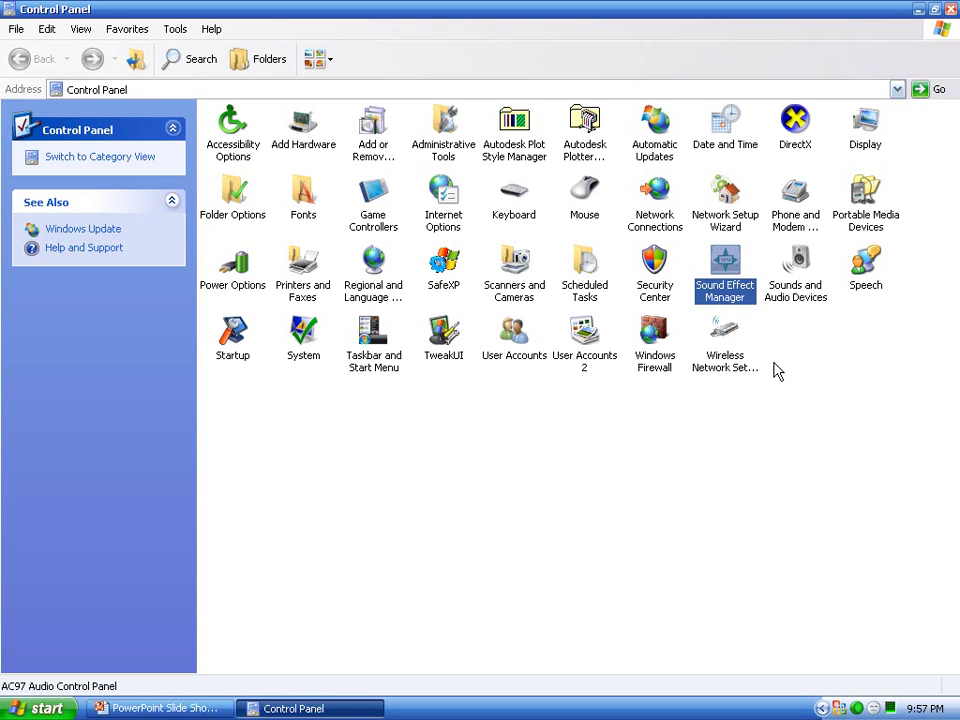
pyautogui.click(748, 421)
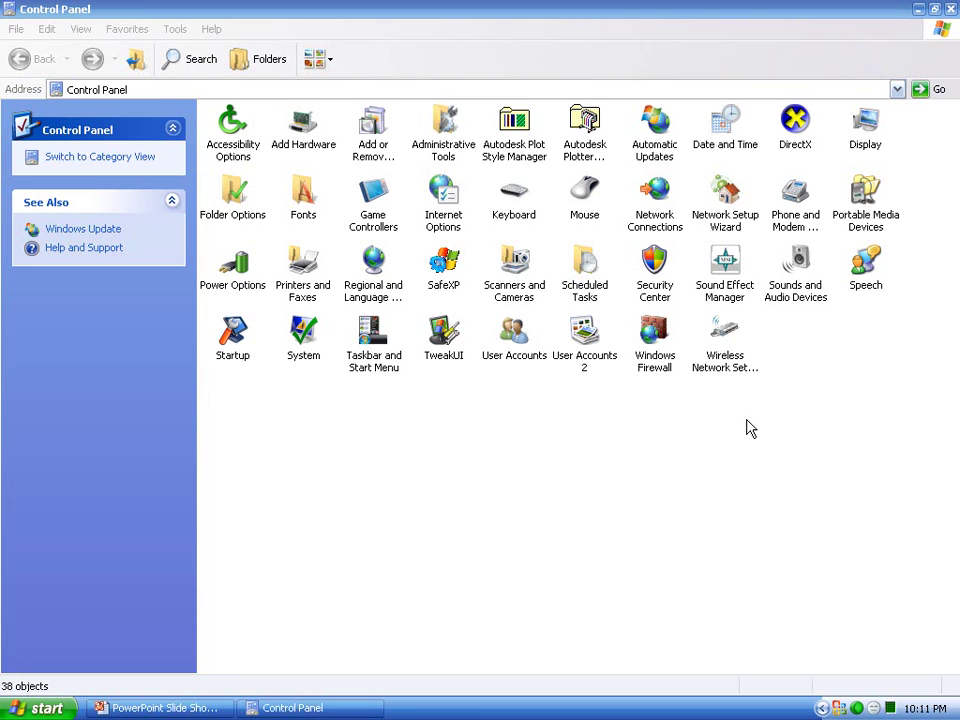
# Switch to the PowerPoint slide show and bring up the slide picturing the Start menu's Settings submenu.
pyautogui.click(155, 708)
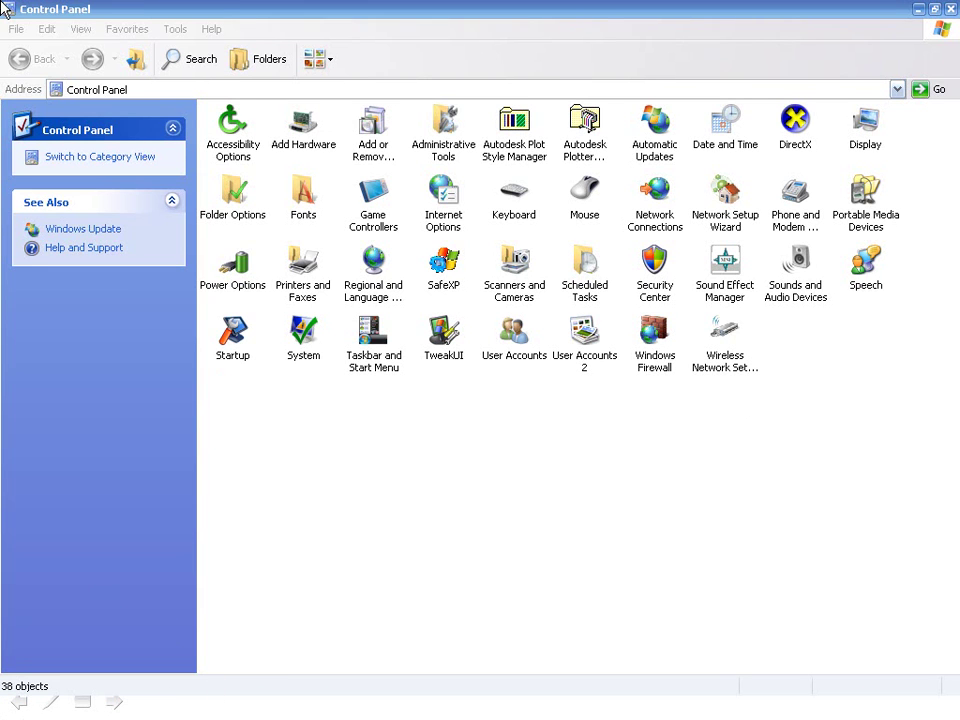
pyautogui.click(283, 664)
pyautogui.click(283, 664)
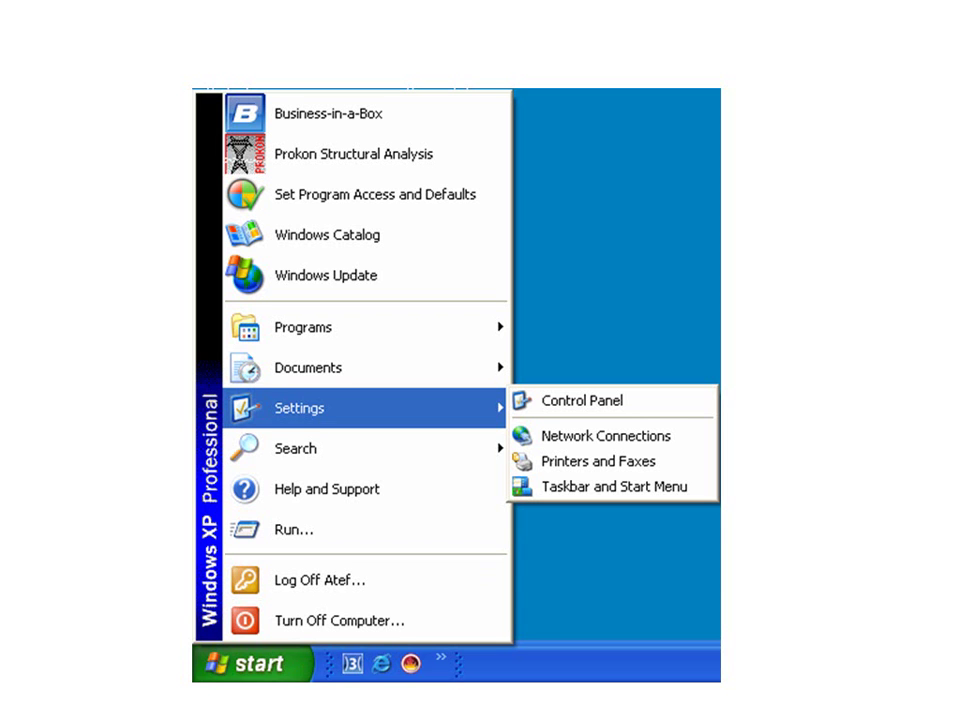
# Mark the Start button and the Settings entry on the slide with red pen strokes.
pyautogui.click(52, 700)
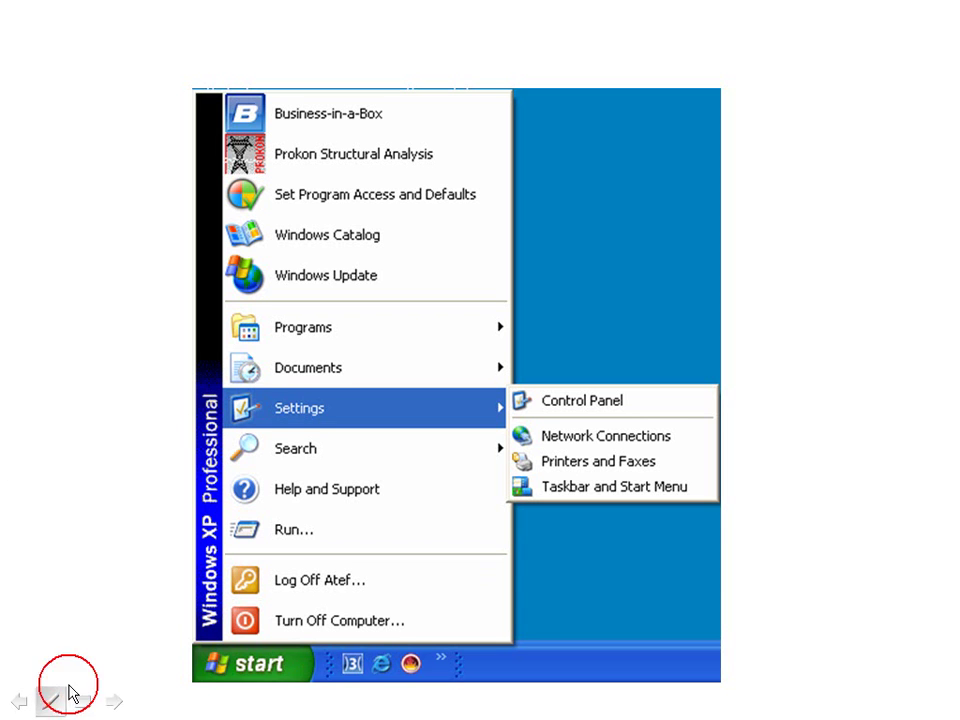
pyautogui.click(92, 560)
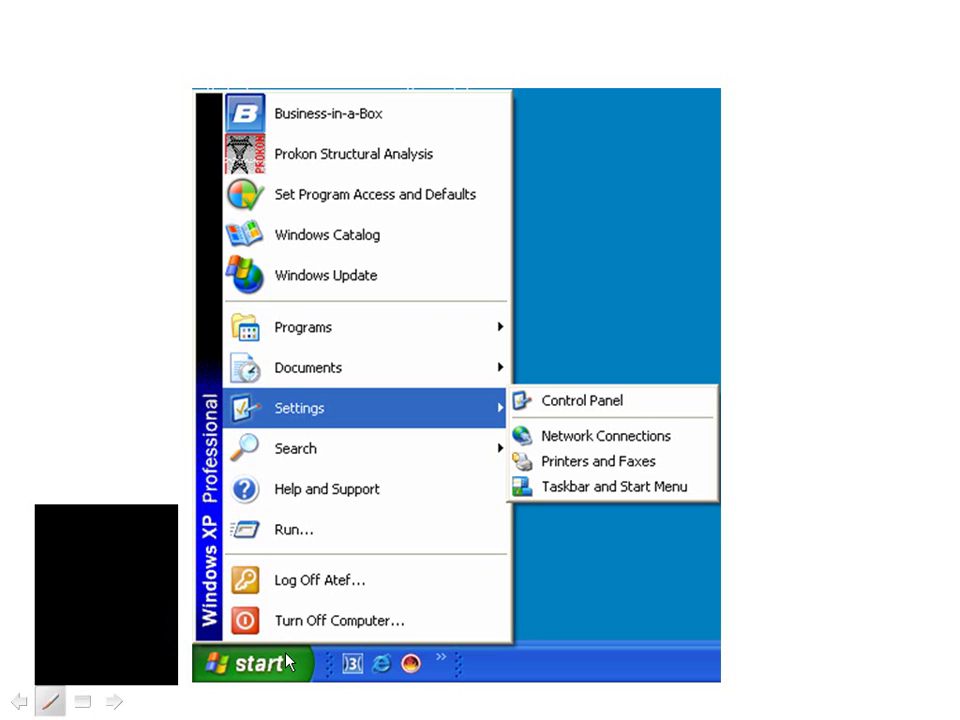
pyautogui.moveTo(245, 673); pyautogui.dragTo(287, 652)
pyautogui.moveTo(340, 410); pyautogui.dragTo(365, 403)
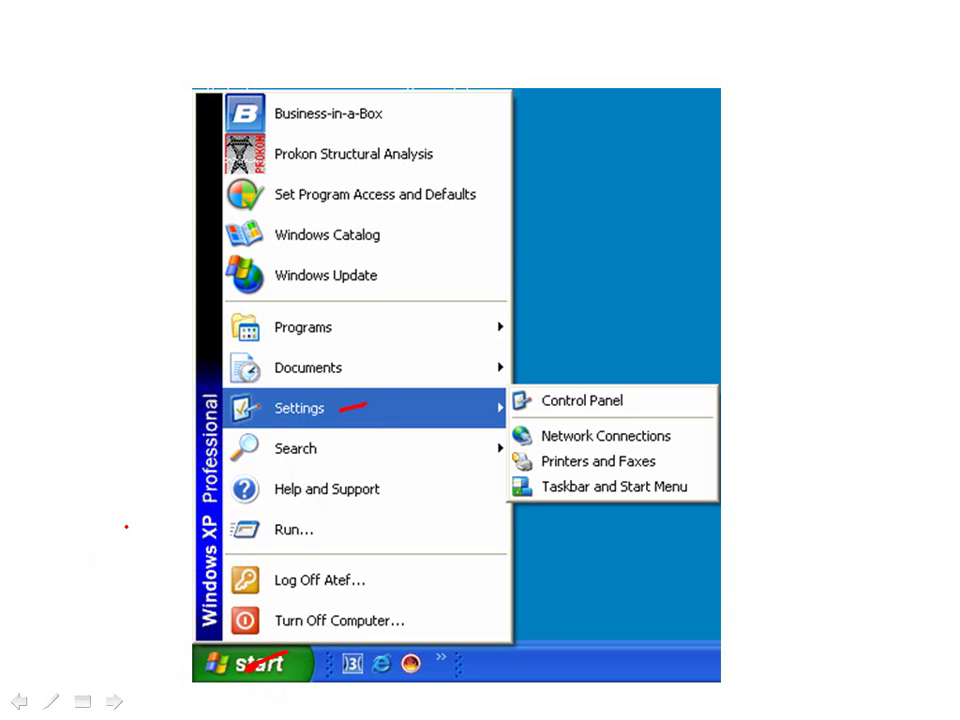
# Draw a long vertical red pen stroke down the Start menu picture and bring up the Control Panel slide.
pyautogui.moveTo(384, 157); pyautogui.dragTo(426, 516)
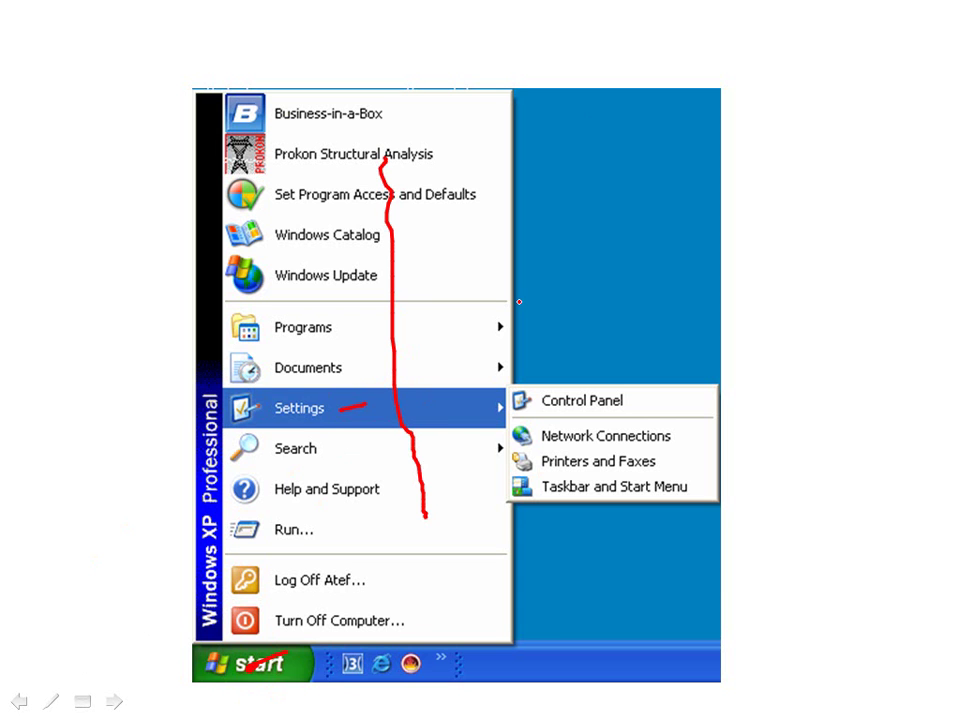
pyautogui.press('Right')
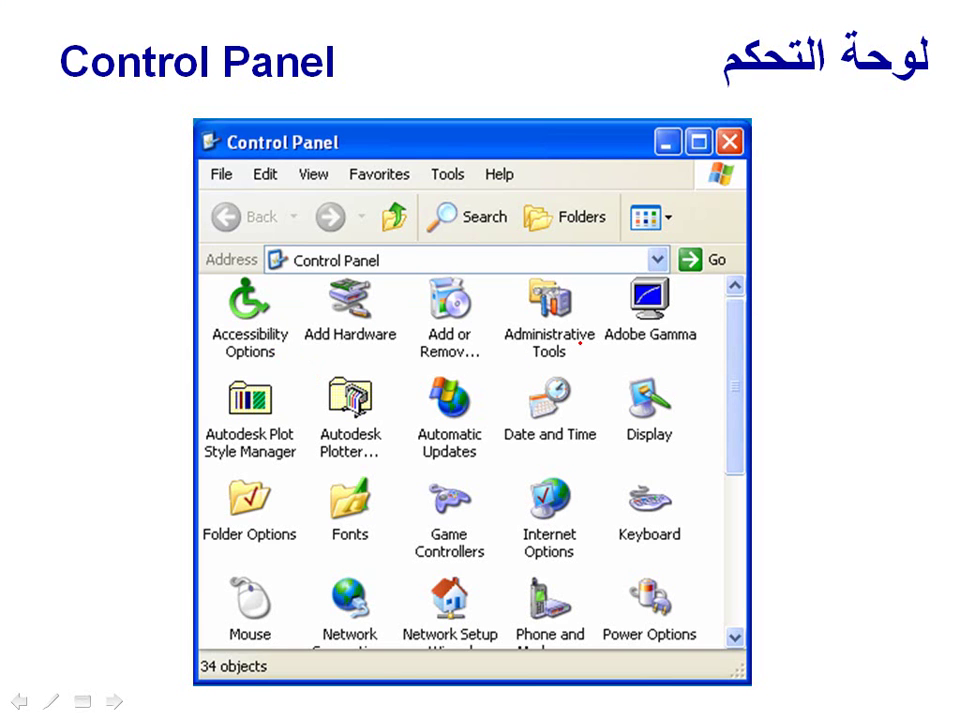
# View the slide labelling the parts of the My Computer window and return to the Control Panel slide.
pyautogui.press('Right')
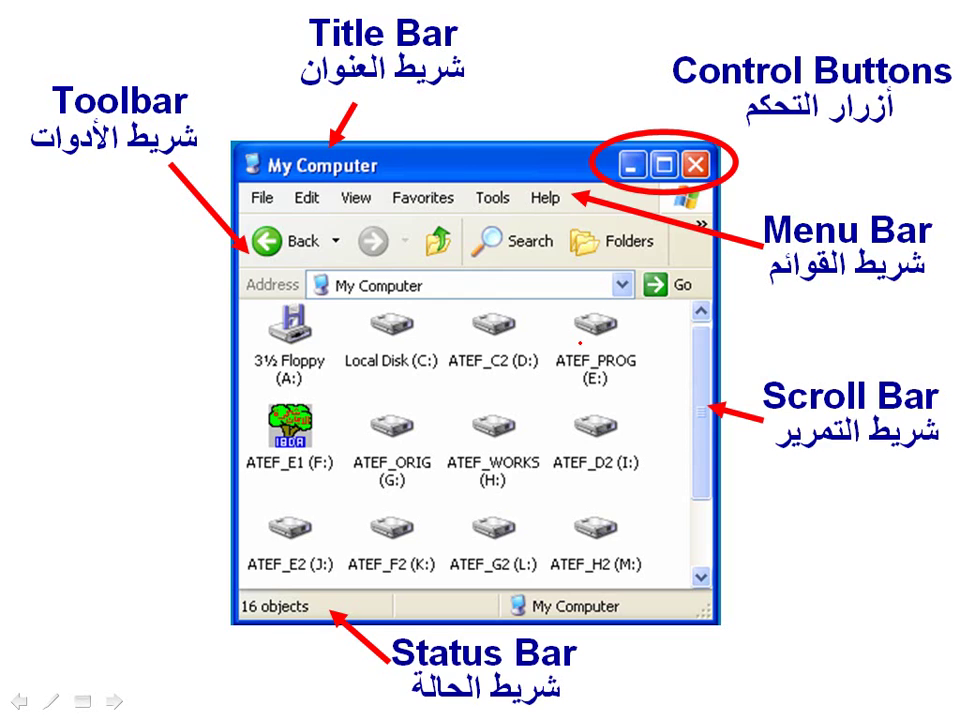
pyautogui.press('Left')
pyautogui.press('Left')
pyautogui.press('Left')
pyautogui.press('Left')
pyautogui.press('Left')
pyautogui.press('Left')
pyautogui.press('Left')
pyautogui.press('Left')
pyautogui.press('Left')
pyautogui.press('Left')
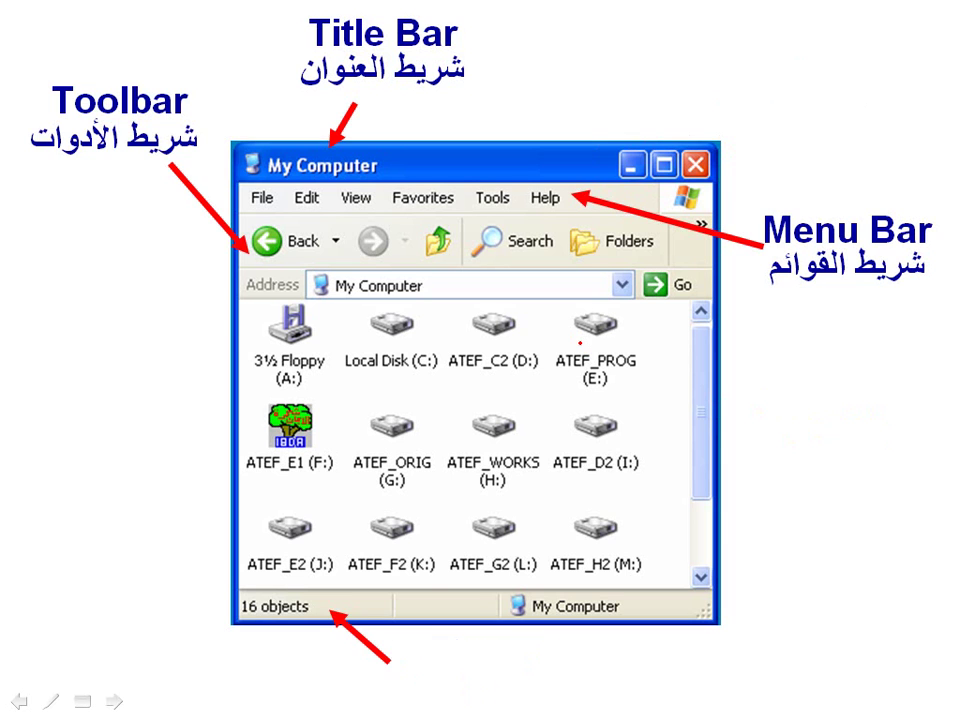
pyautogui.press('Left')
pyautogui.press('Left')
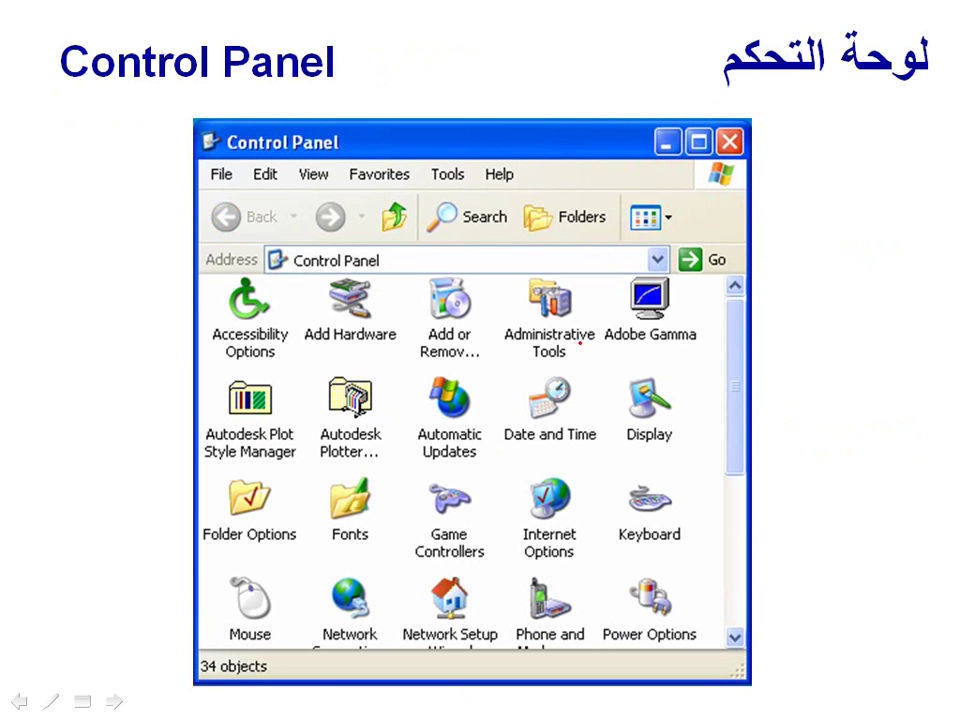
# Advance past the My Computer window slide to the Sounds and Audio Devices slide and reveal its Sound control caption.
pyautogui.press('Right')
pyautogui.press('Right')
pyautogui.press('Right')
pyautogui.press('Right')
pyautogui.press('Right')
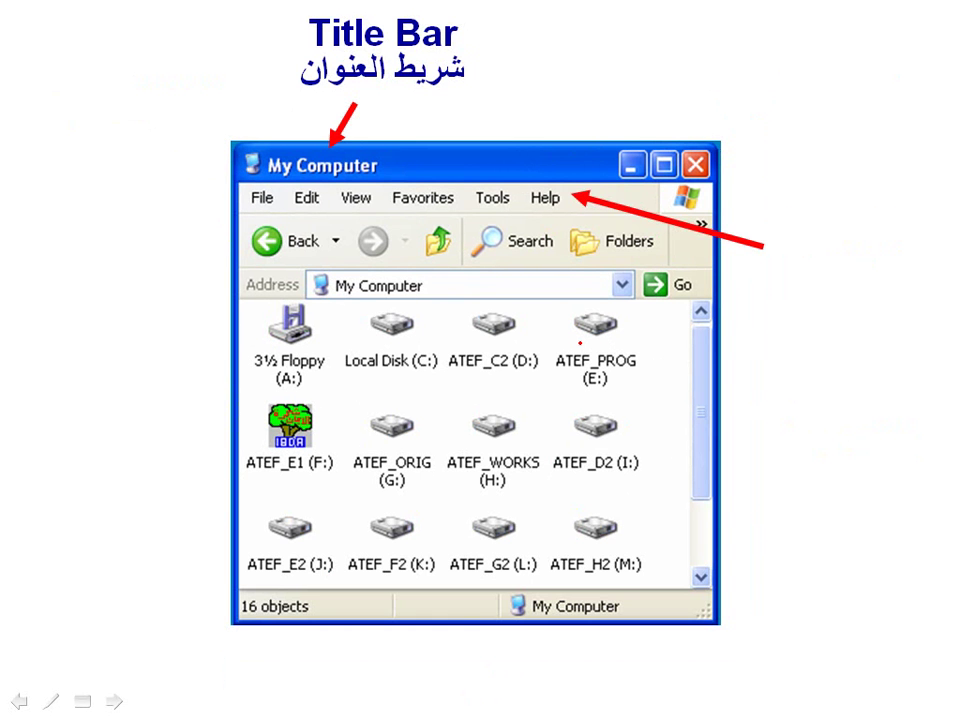
pyautogui.press('Right')
pyautogui.press('Right')
pyautogui.press('Right')
pyautogui.press('Right')
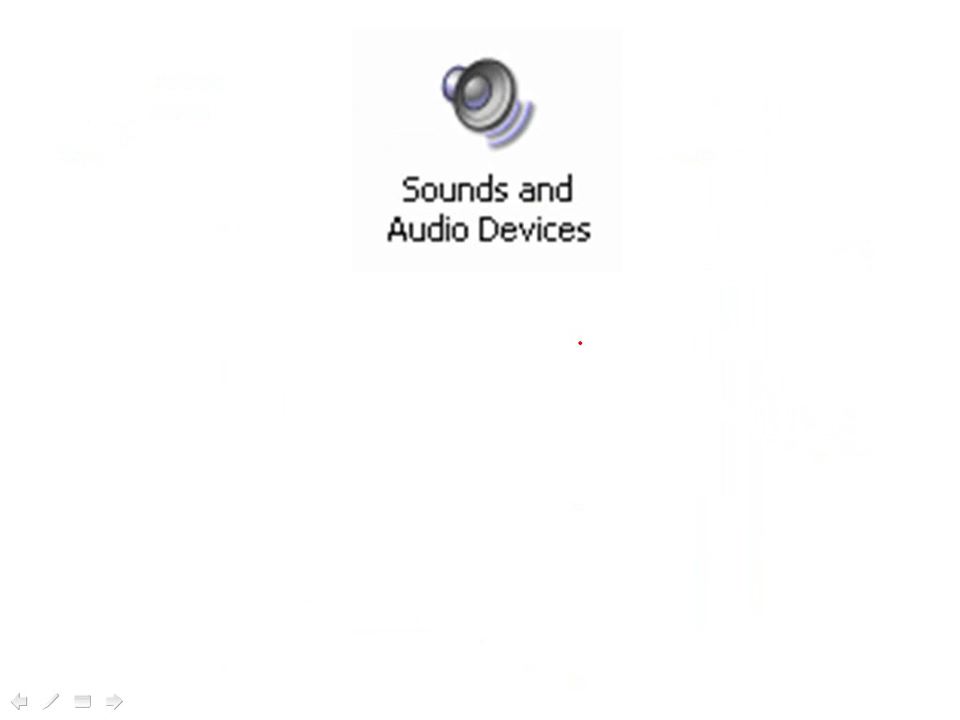
pyautogui.press('Right')
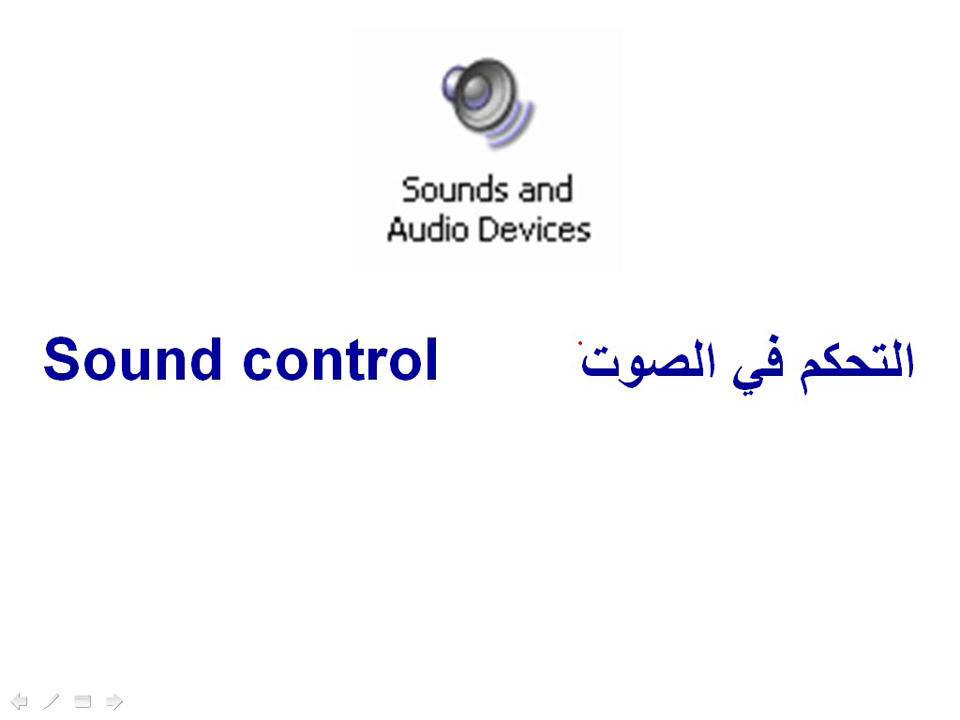
# Present the Volume options slides, circling the speaker icon in the taskbar picture in red and revealing the volume slider picture.
pyautogui.press('Right')
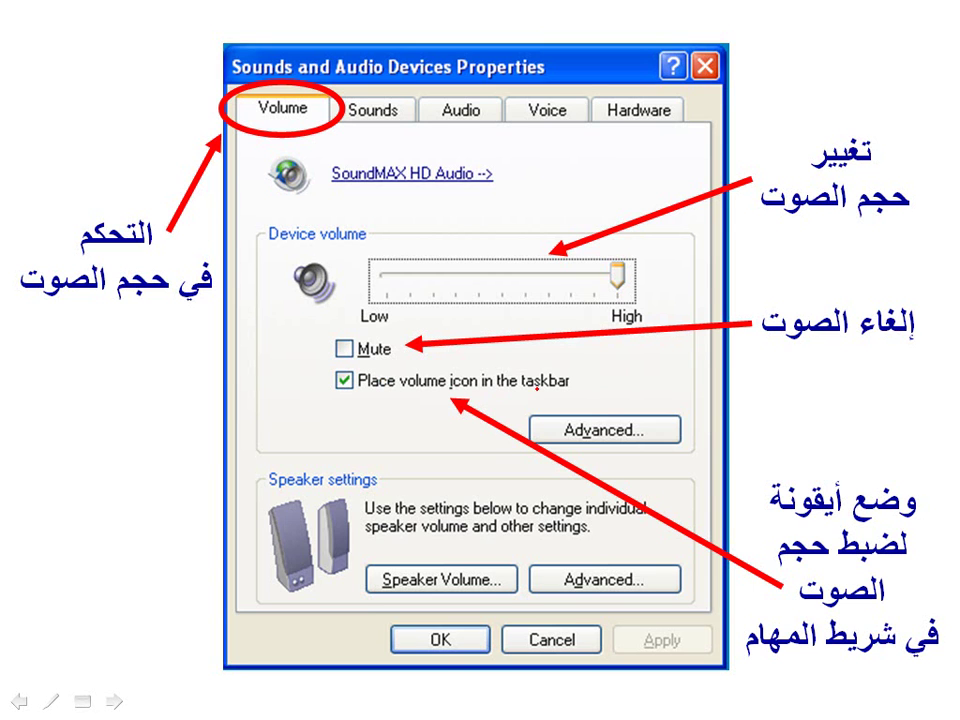
pyautogui.press('Right')
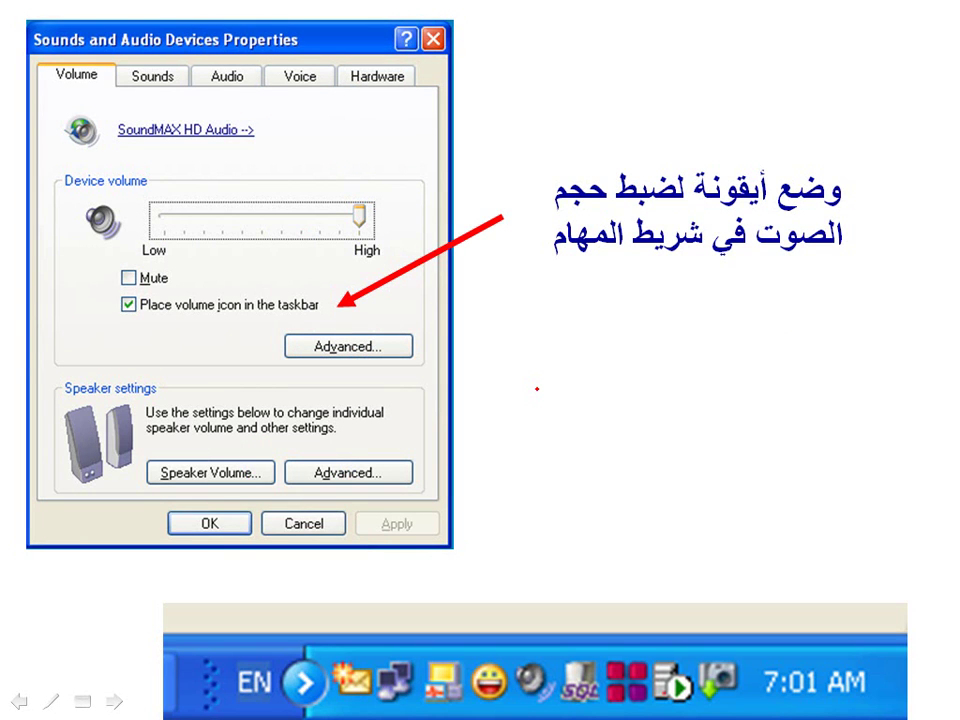
pyautogui.moveTo(516, 697)
pyautogui.mouseDown()
pyautogui.moveTo(531, 711)
pyautogui.moveTo(565, 642)
pyautogui.moveTo(500, 688)
pyautogui.moveTo(532, 708)
pyautogui.mouseUp()
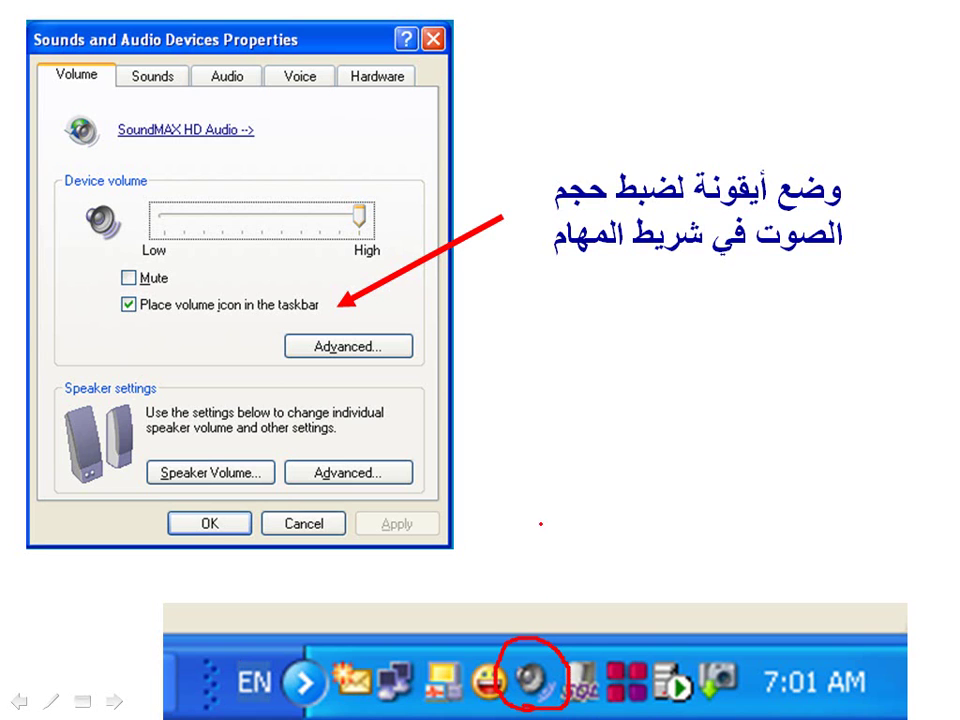
pyautogui.press('space')
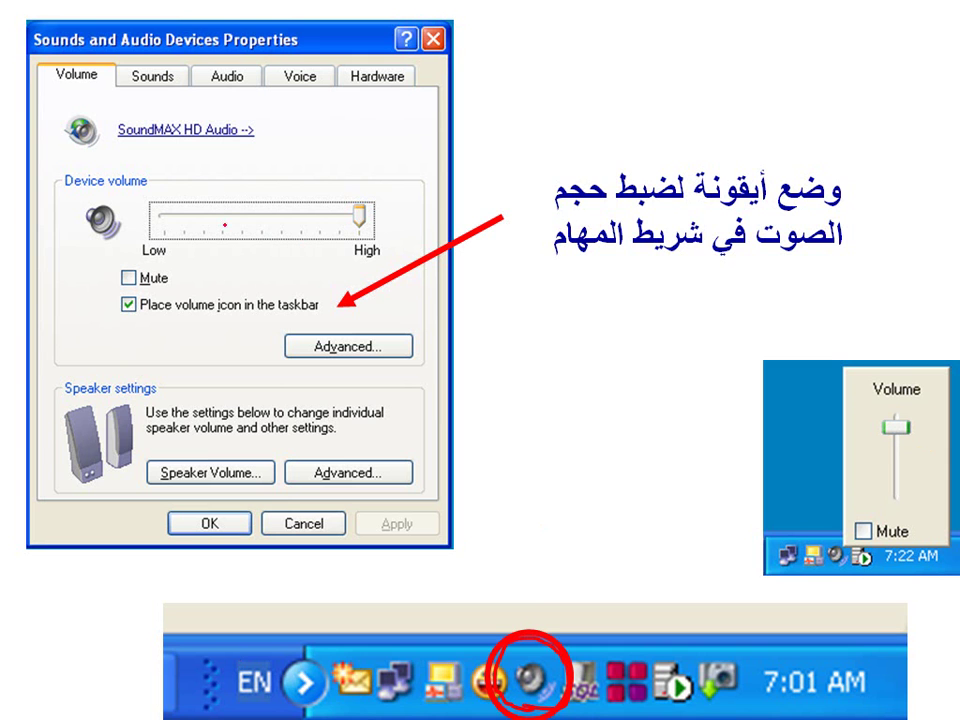
# Bring up the sound scheme slide and mark the custom scheme and Windows Default entries with red pen strokes.
pyautogui.press('space')
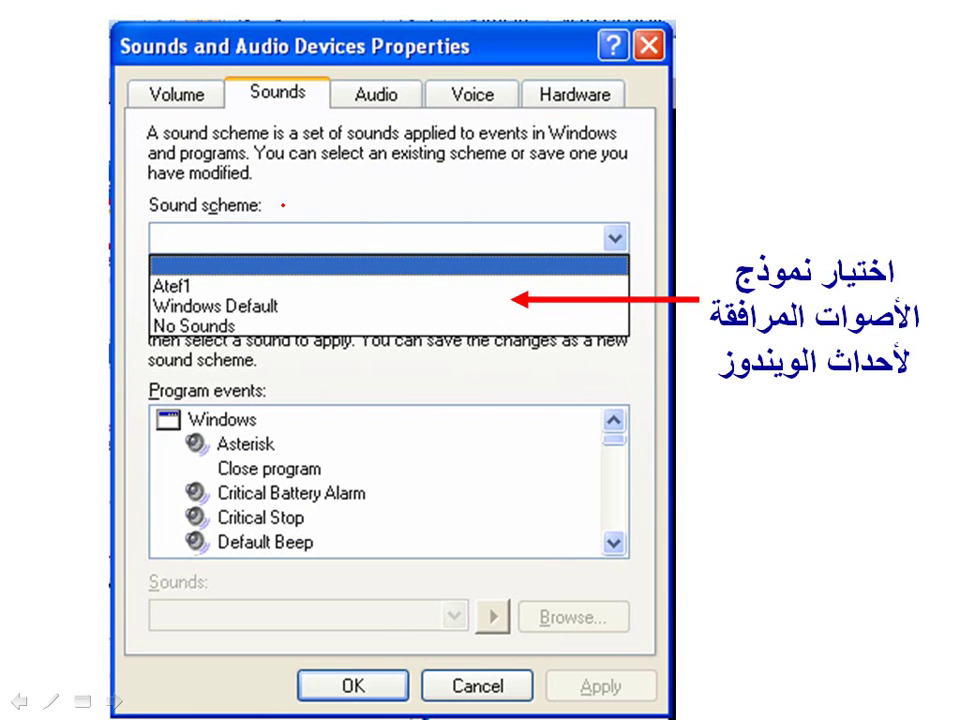
pyautogui.moveTo(285, 307); pyautogui.dragTo(320, 309)
pyautogui.moveTo(196, 281); pyautogui.dragTo(243, 287)
pyautogui.moveTo(287, 309); pyautogui.dragTo(325, 307)
# Advance to the slide listing the available .wav sounds, revisiting the slide with the Maximize program event selected.
pyautogui.press('Right')
pyautogui.press('Right')
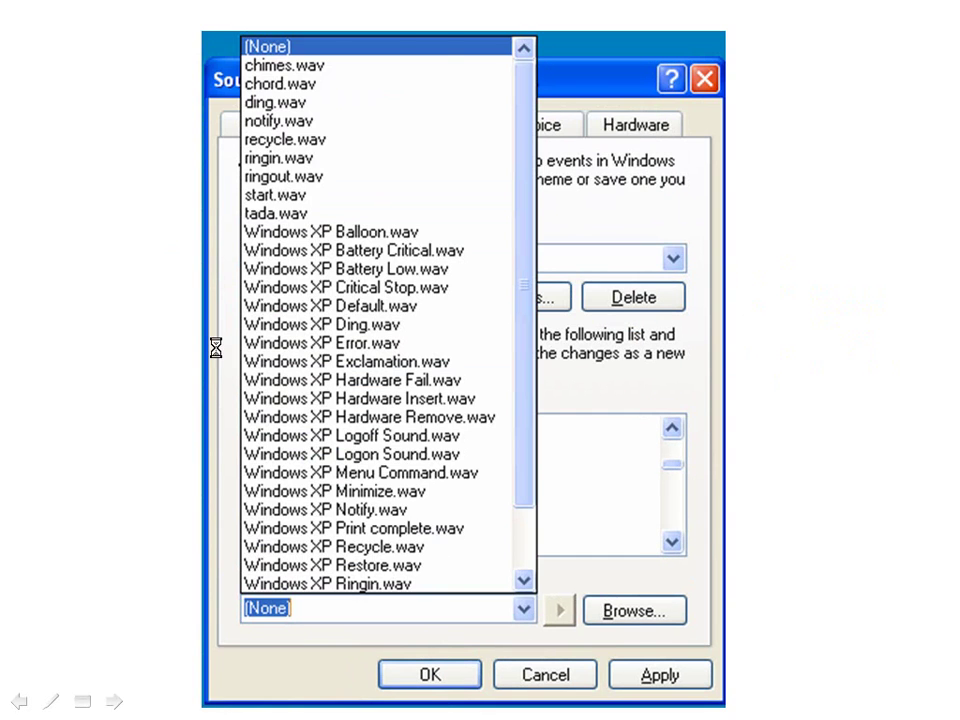
pyautogui.press('Left')
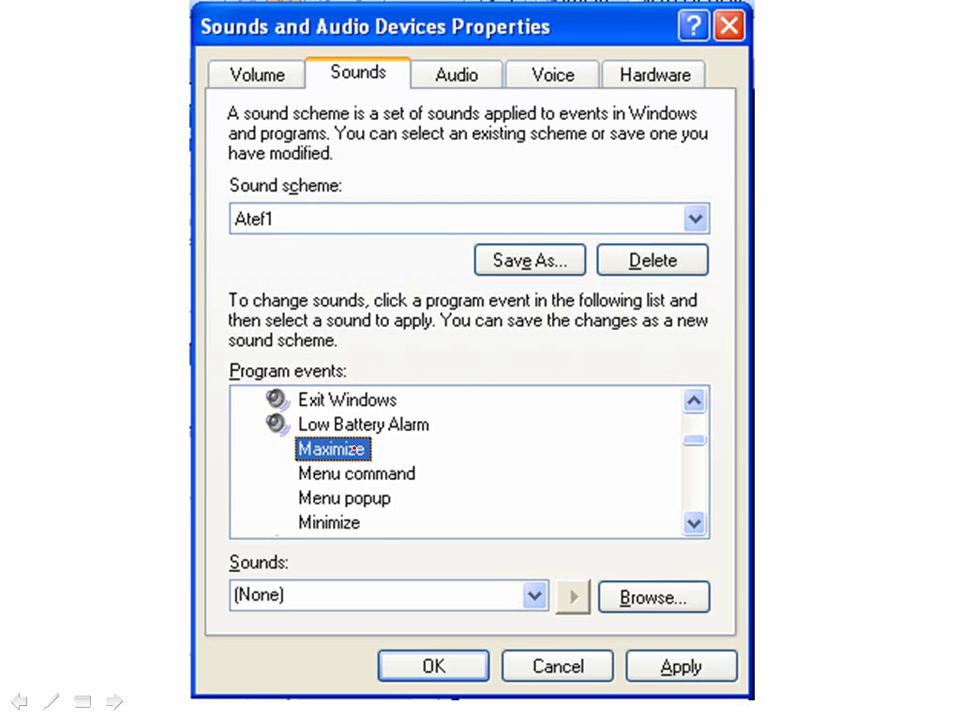
pyautogui.press('Right')
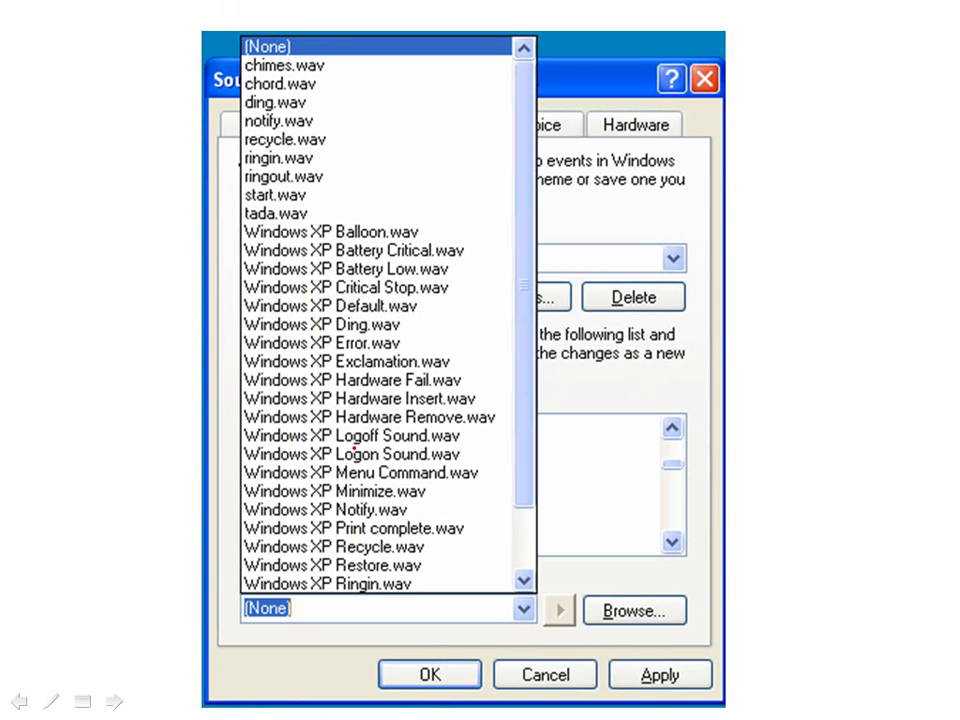